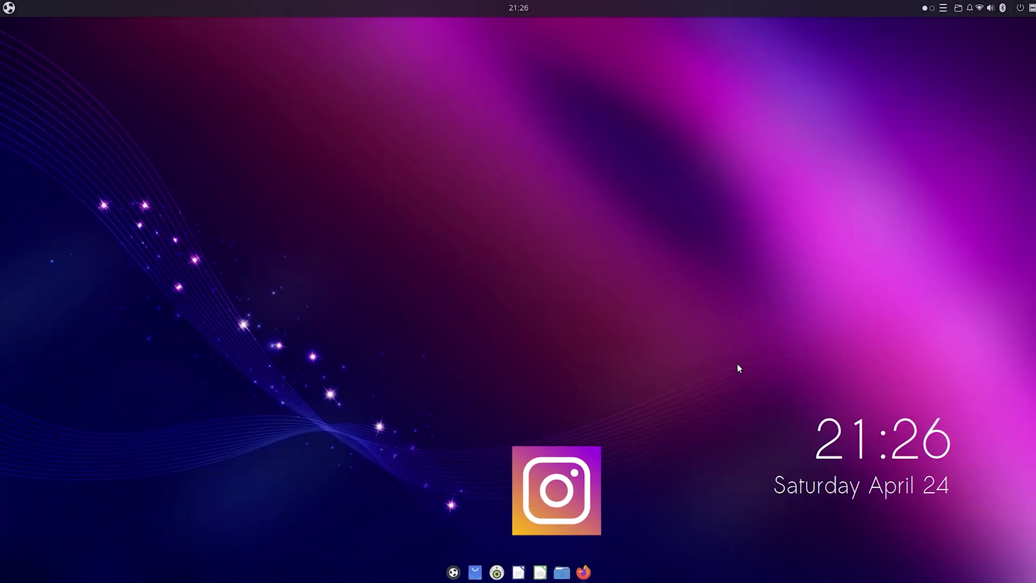
# Browse through the application menu, then close it.
pyautogui.moveTo(359, 220); pyautogui.dragTo(701, 433)
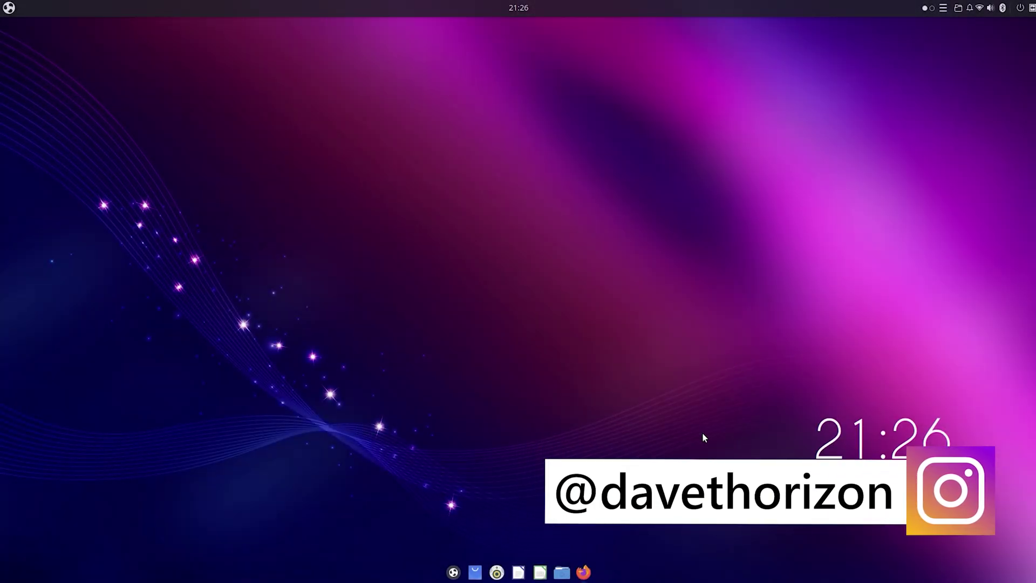
pyautogui.click(9, 8)
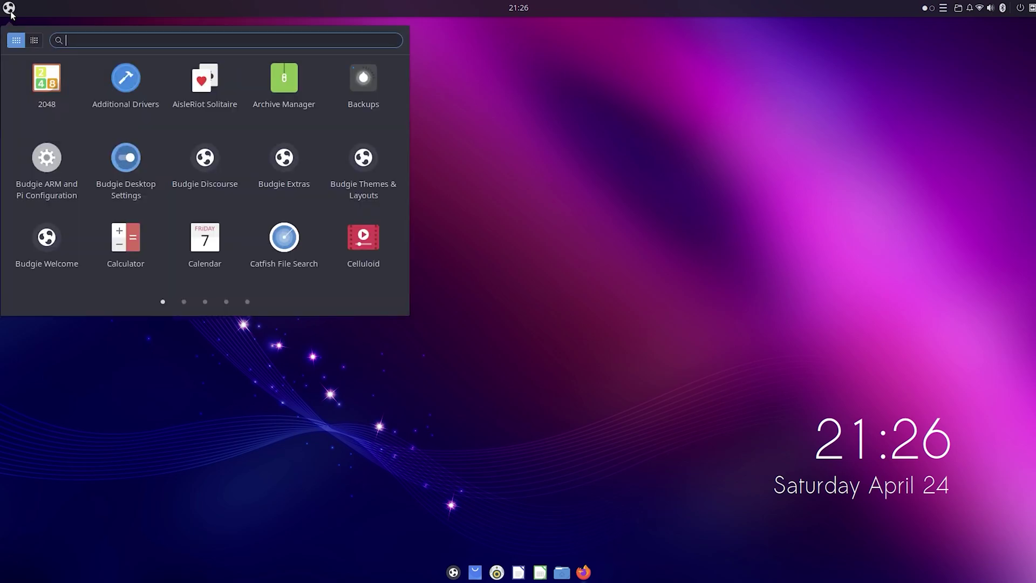
pyautogui.scroll(-1, 100, 92)
pyautogui.scroll(-1, 99, 104)
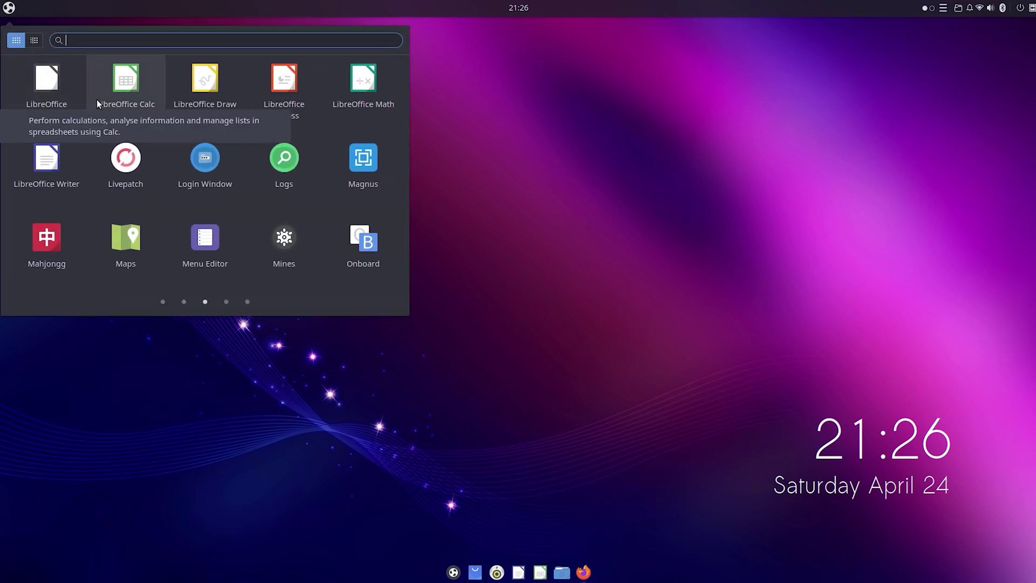
pyautogui.click(467, 174)
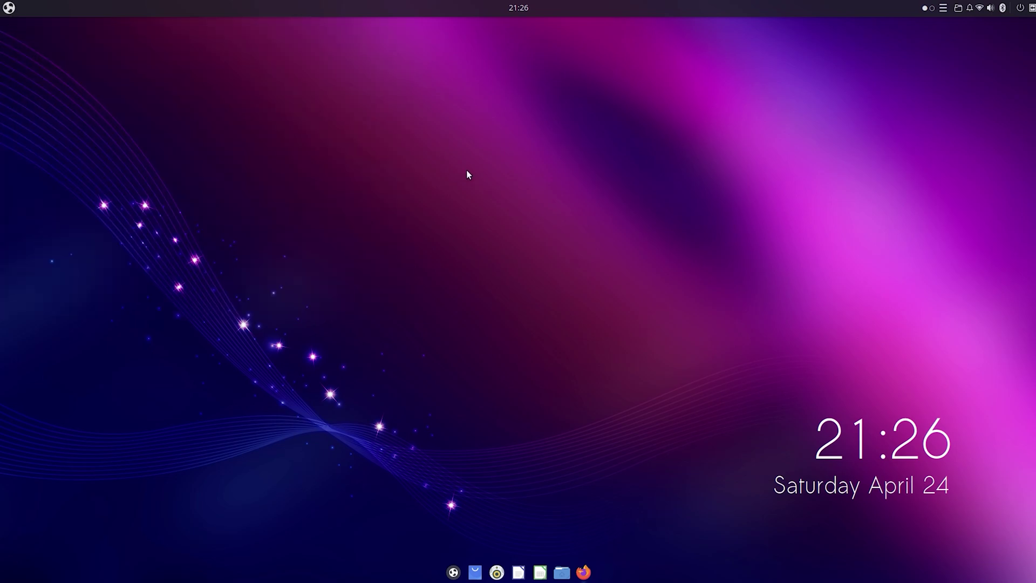
# Bring up the Ubuntu Budgie 21.04 release notes in Firefox and read down to the Configuration Tool section.
pyautogui.click(585, 564)
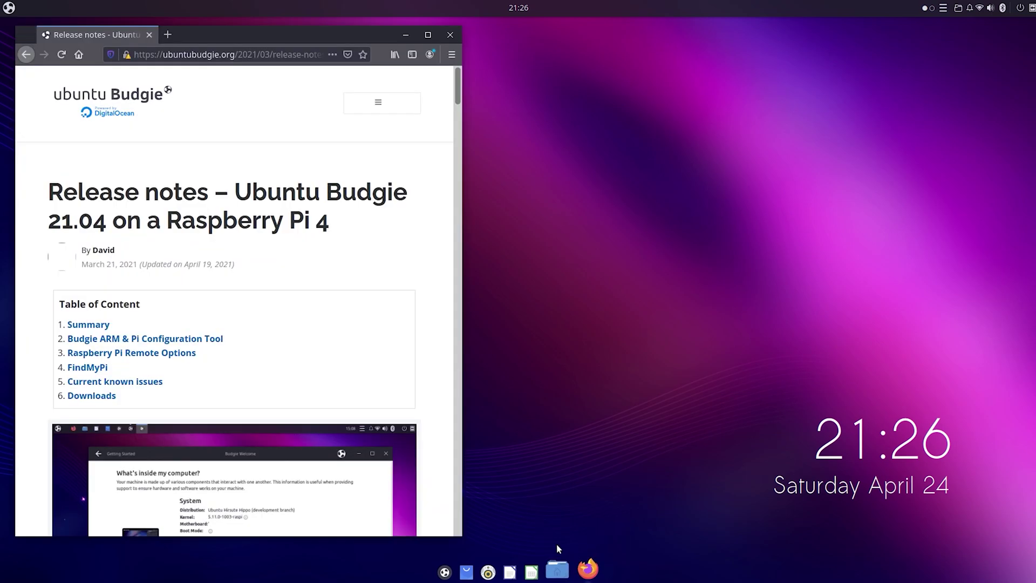
pyautogui.scroll(-5, 443, 453)
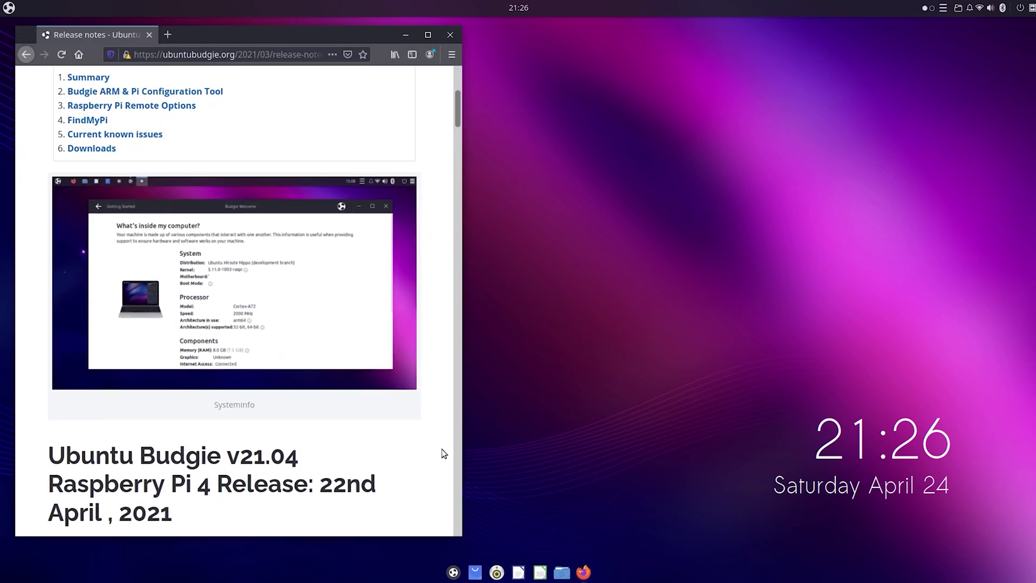
pyautogui.scroll(-5, 444, 453)
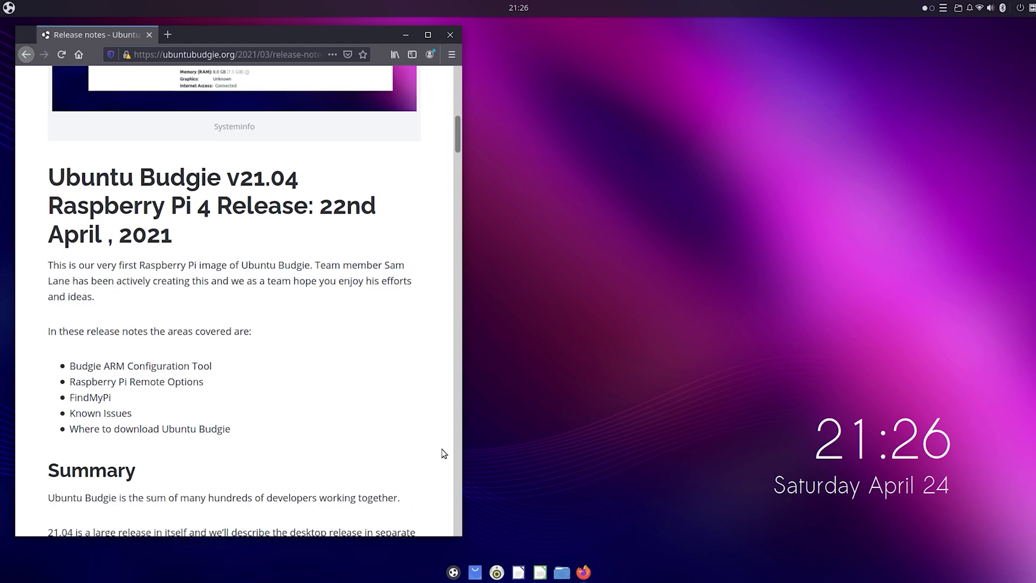
pyautogui.scroll(-6, 443, 453)
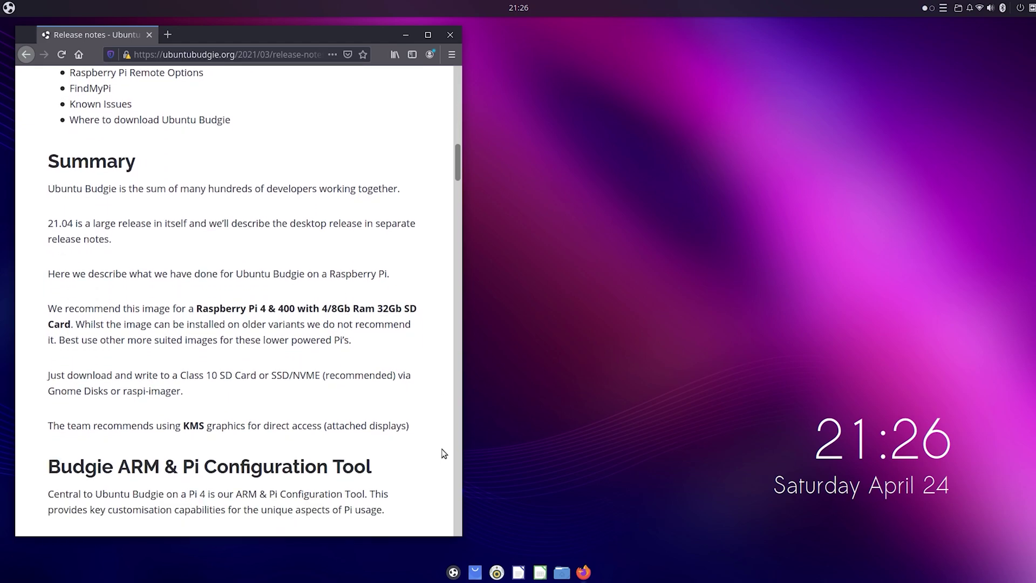
pyautogui.scroll(-5, 443, 453)
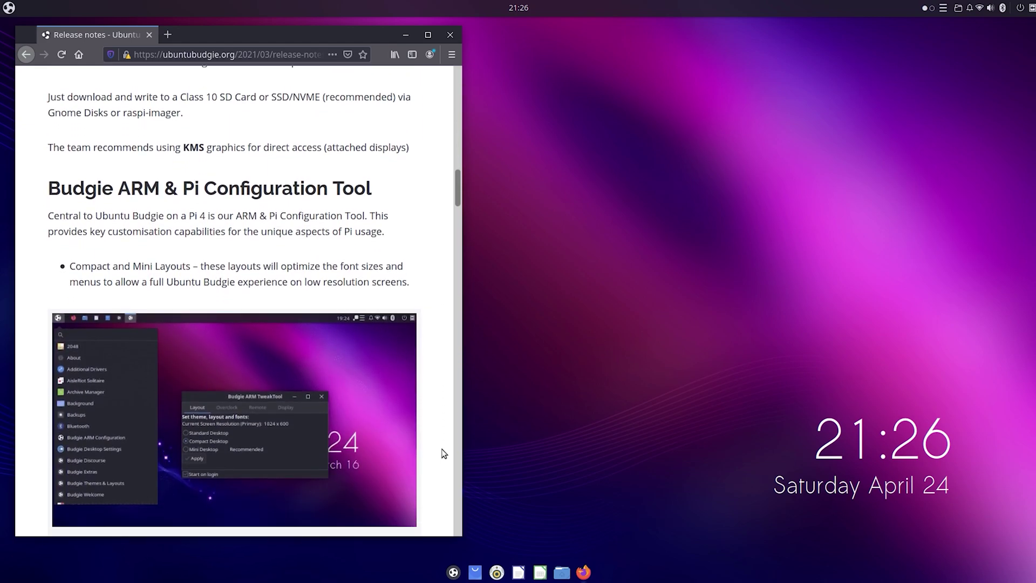
pyautogui.scroll(-5, 444, 453)
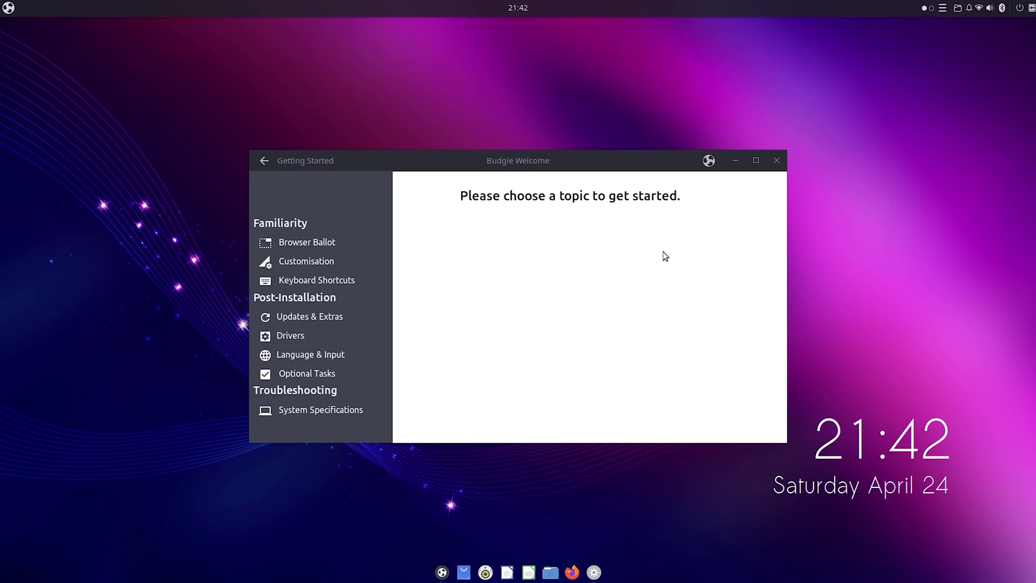
# Start a Chromium snap install from the Browser Ballot page, then return to the topic list.
pyautogui.click(355, 241)
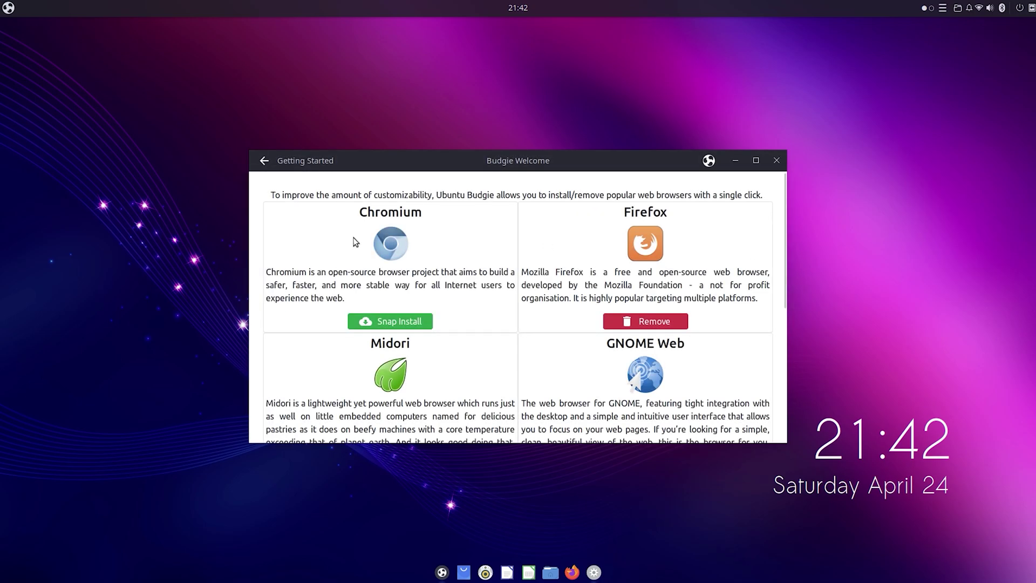
pyautogui.scroll(-5, 354, 241)
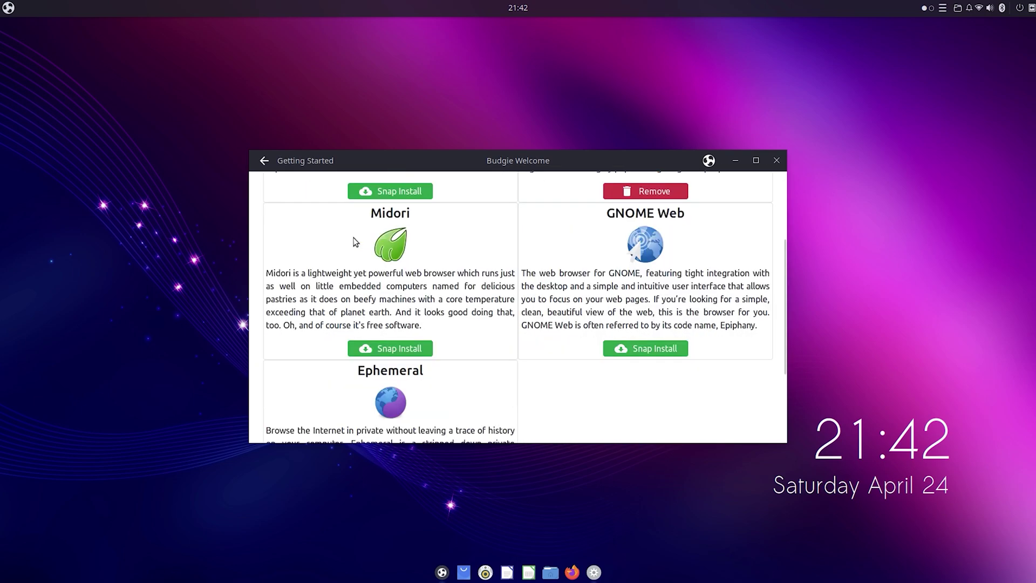
pyautogui.scroll(-1, 355, 241)
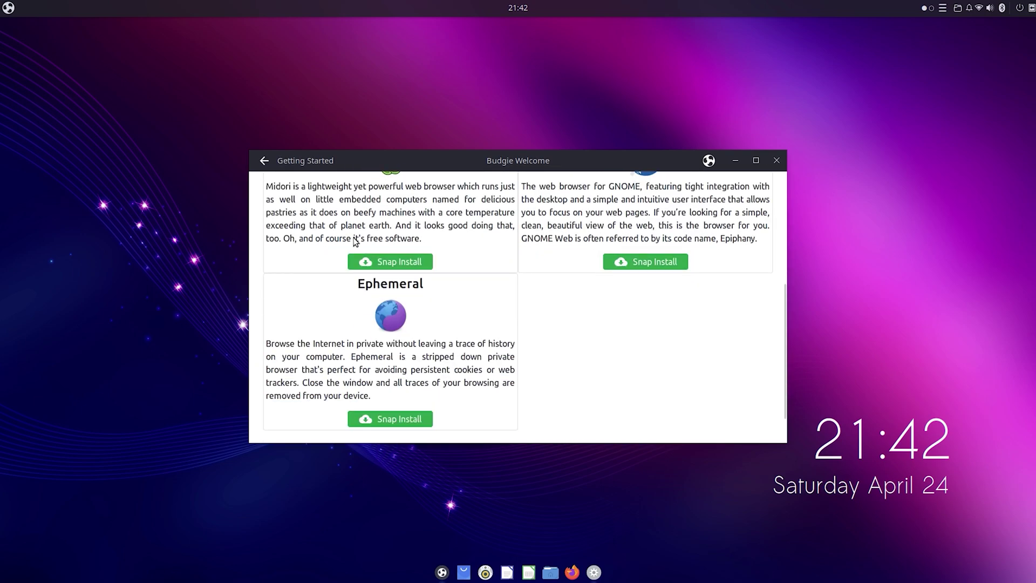
pyautogui.scroll(6, 354, 241)
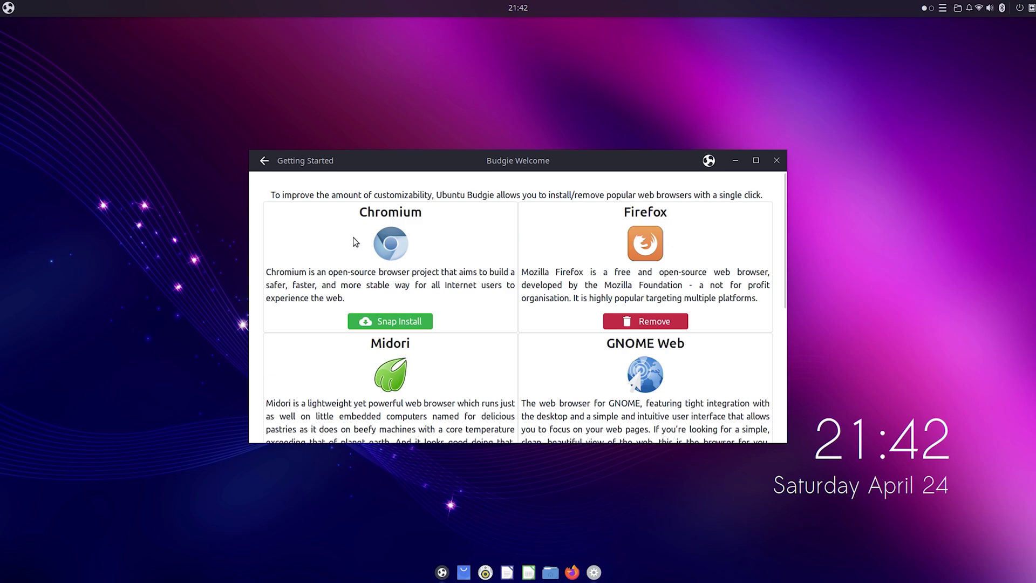
pyautogui.click(386, 320)
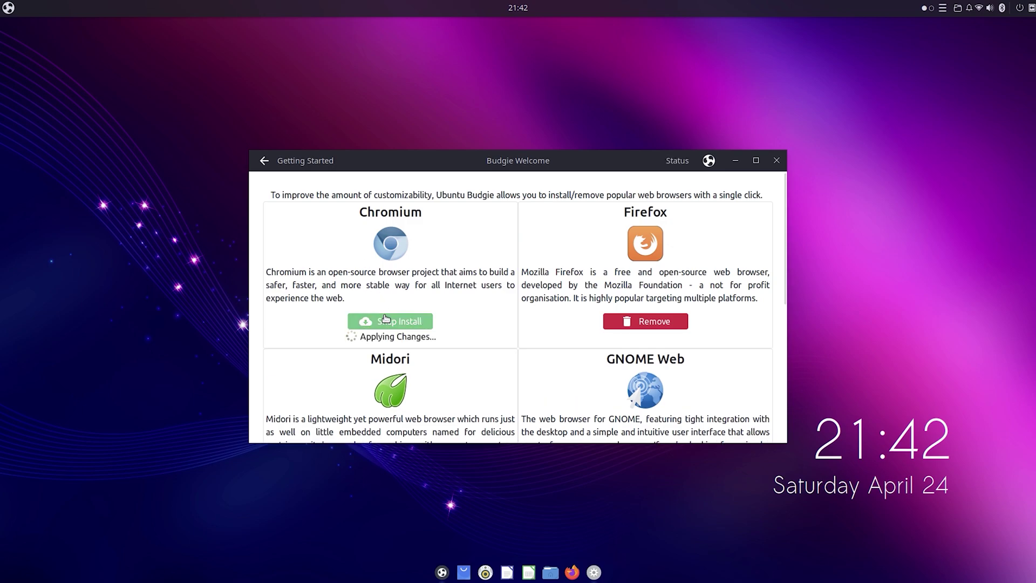
pyautogui.click(266, 161)
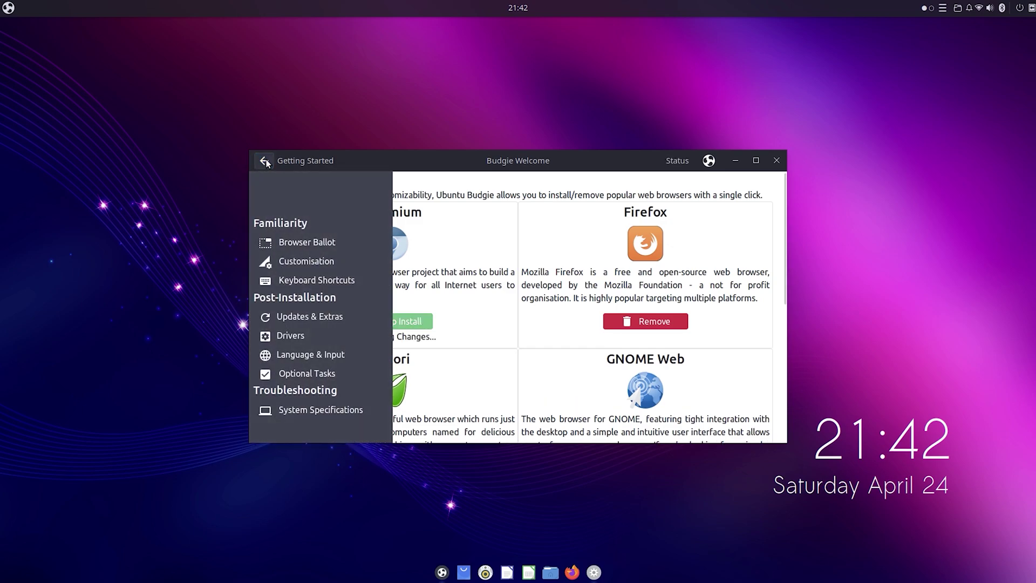
# From Customisation, tour Budgie Desktop Settings' Desktop, Fonts, Raven, Windows and Top Panel pages, then close it.
pyautogui.click(299, 264)
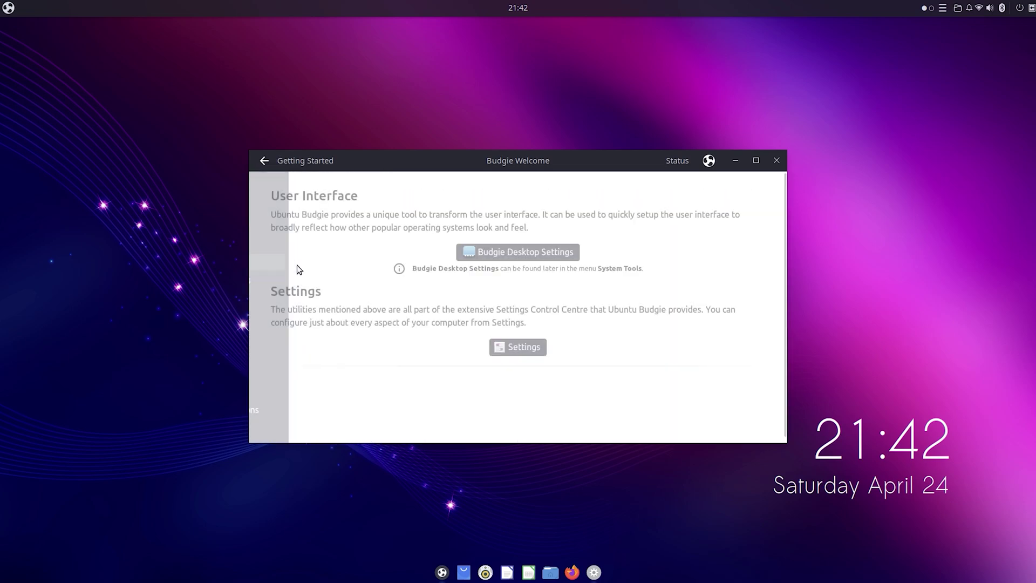
pyautogui.click(480, 260)
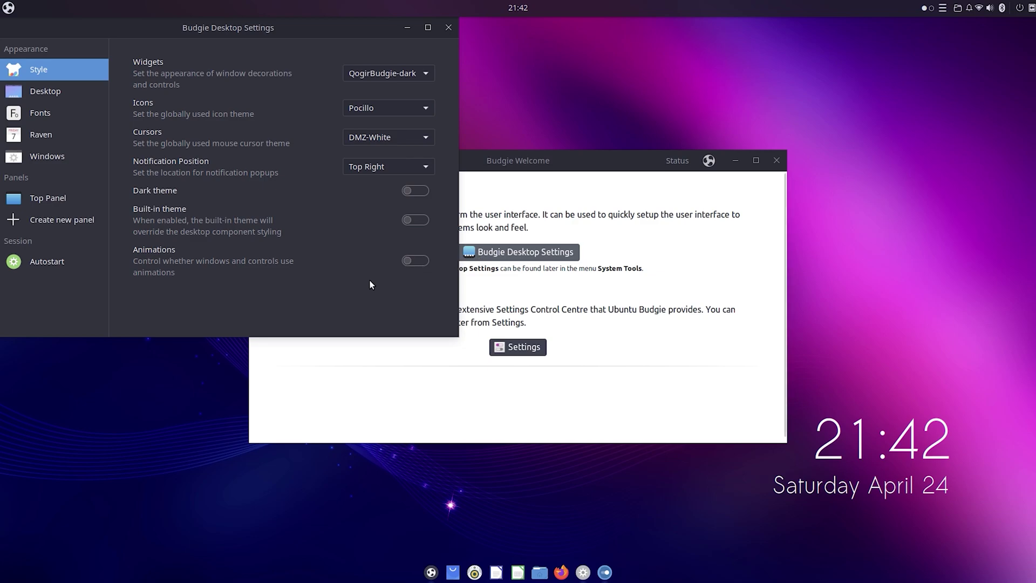
pyautogui.click(70, 89)
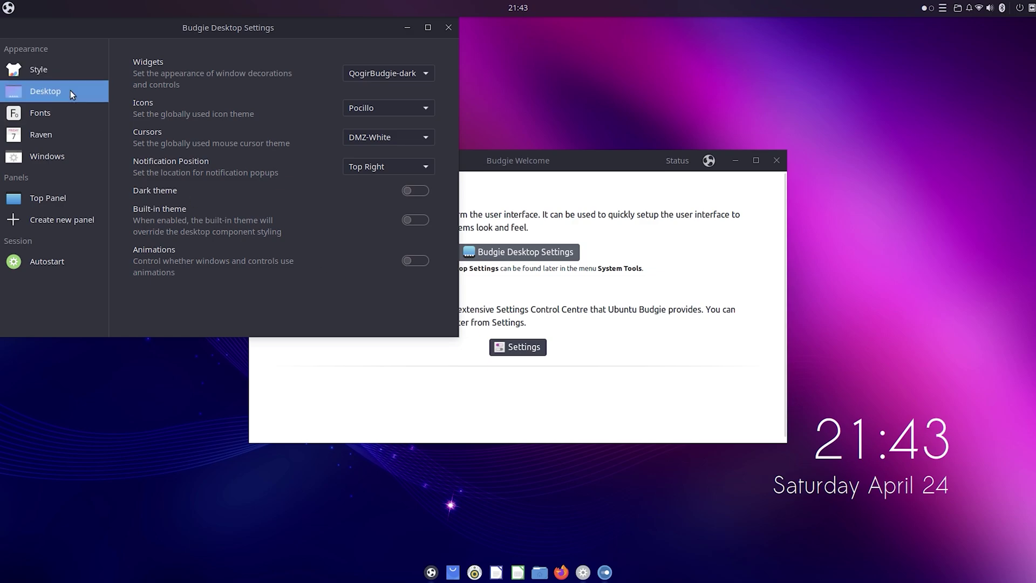
pyautogui.click(89, 117)
pyautogui.click(82, 138)
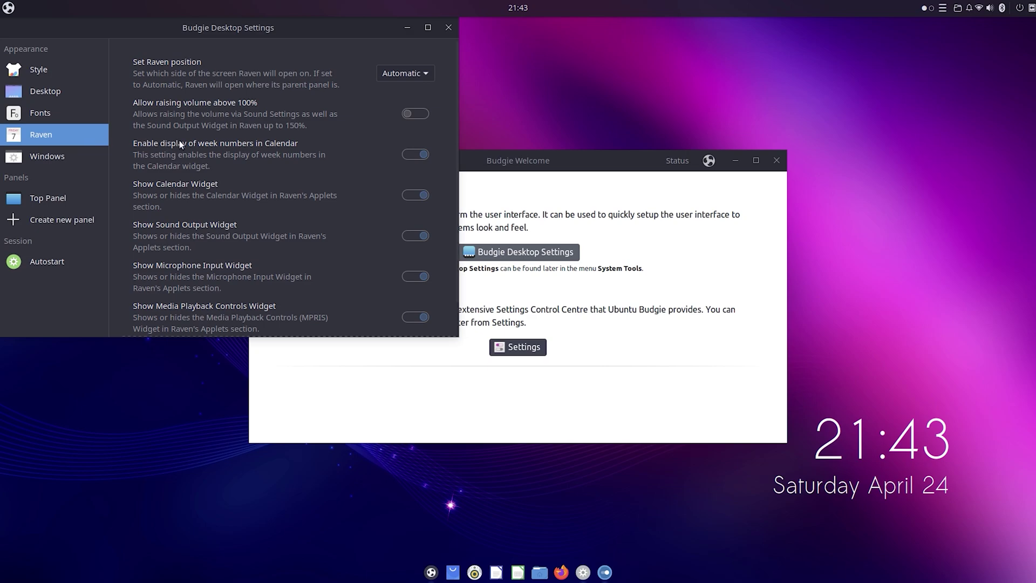
pyautogui.scroll(-1, 179, 140)
pyautogui.click(92, 156)
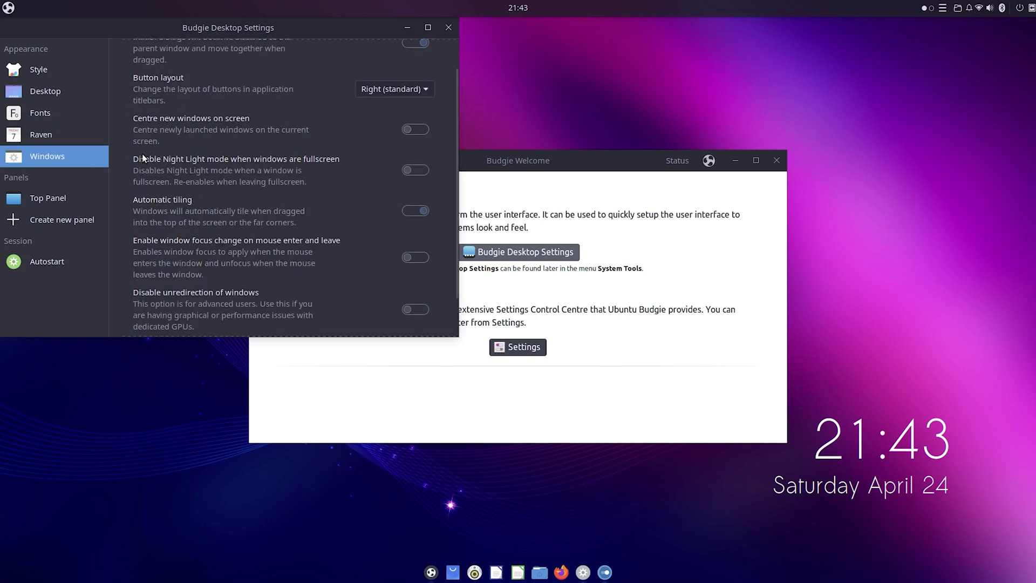
pyautogui.click(80, 197)
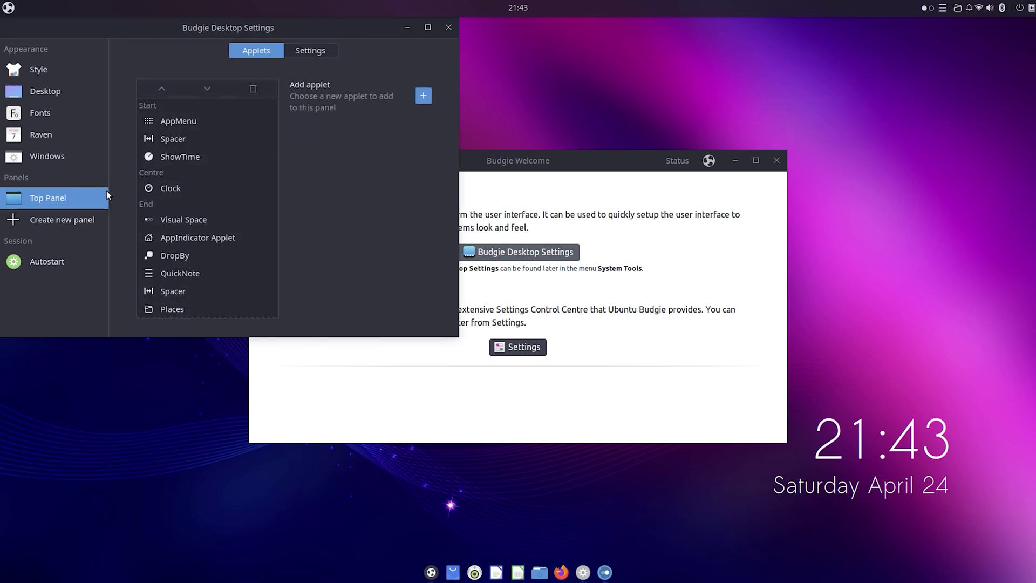
pyautogui.click(450, 27)
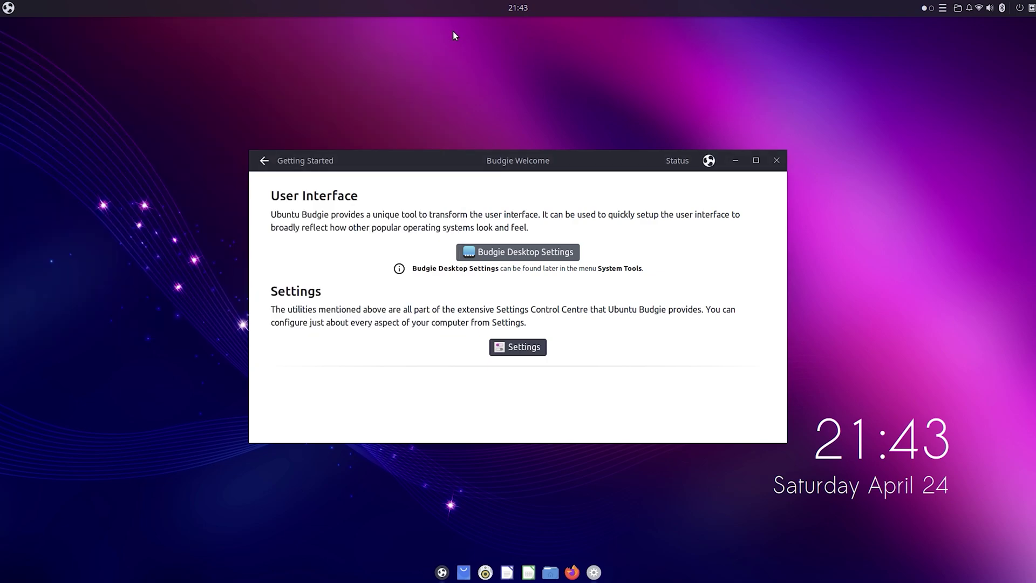
# Tour system Settings through Bluetooth, Notifications and Archive Manager's app settings, then close it and return to the topics.
pyautogui.click(519, 349)
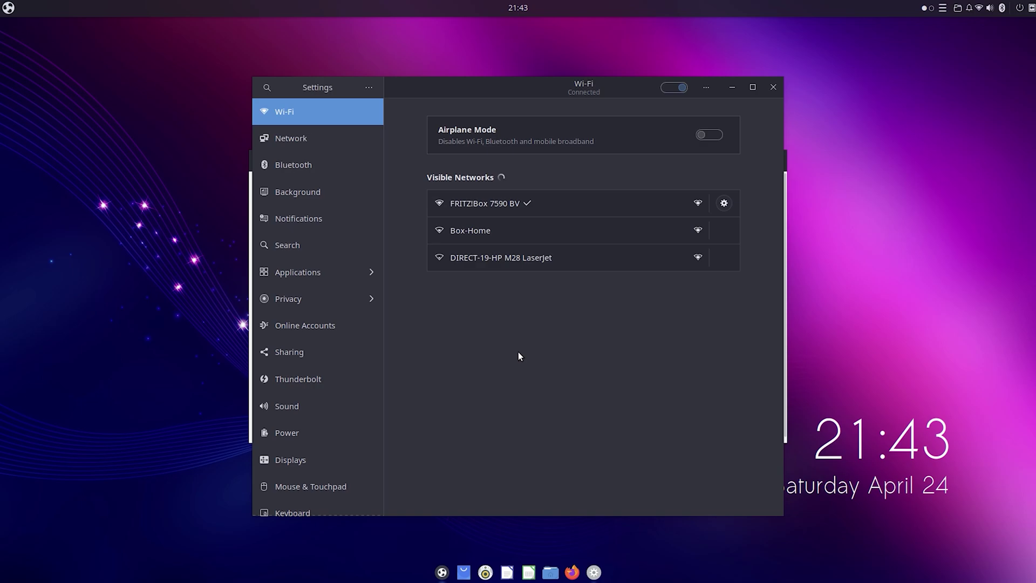
pyautogui.click(319, 166)
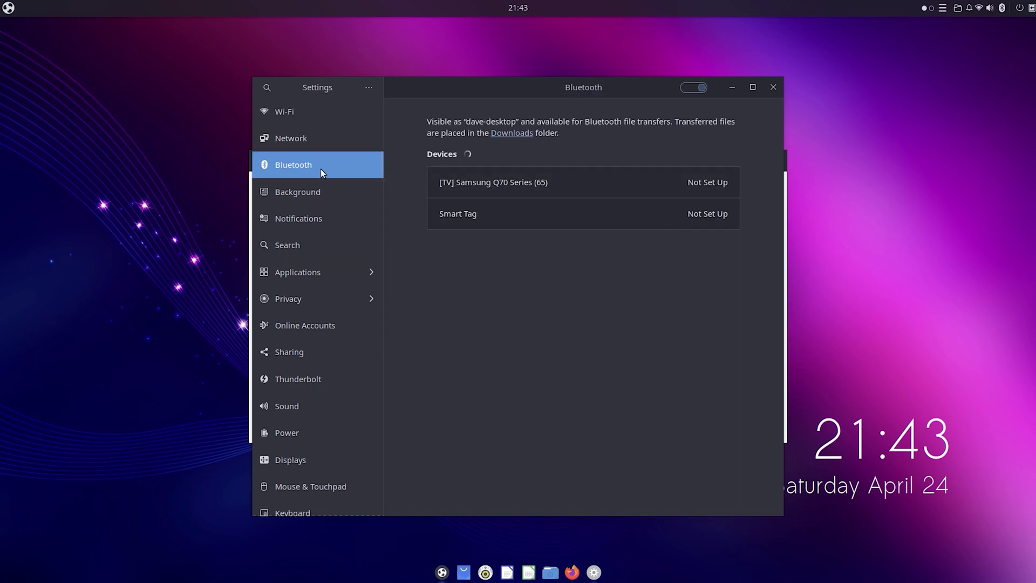
pyautogui.click(320, 215)
pyautogui.click(326, 268)
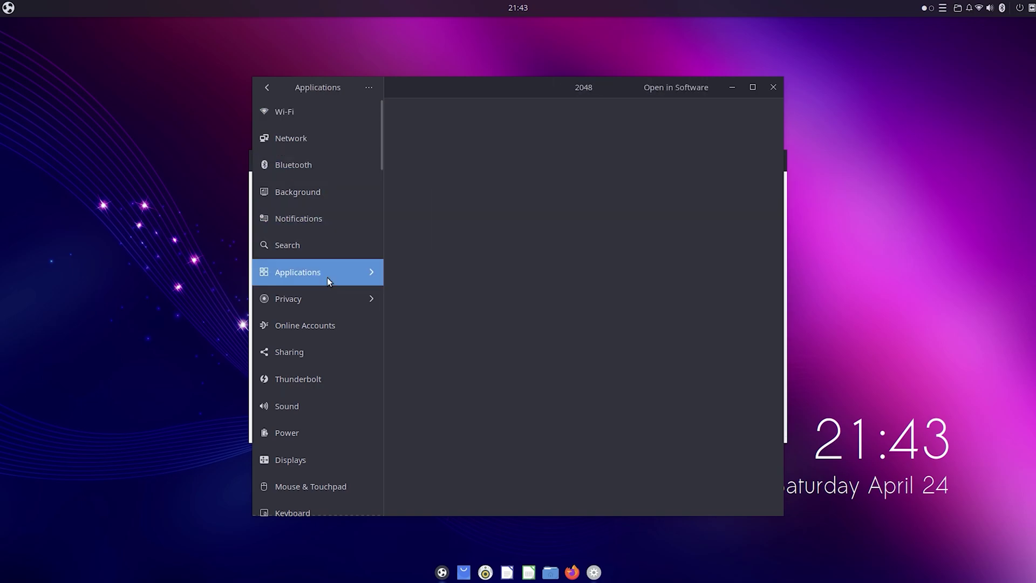
pyautogui.click(324, 264)
pyautogui.click(324, 240)
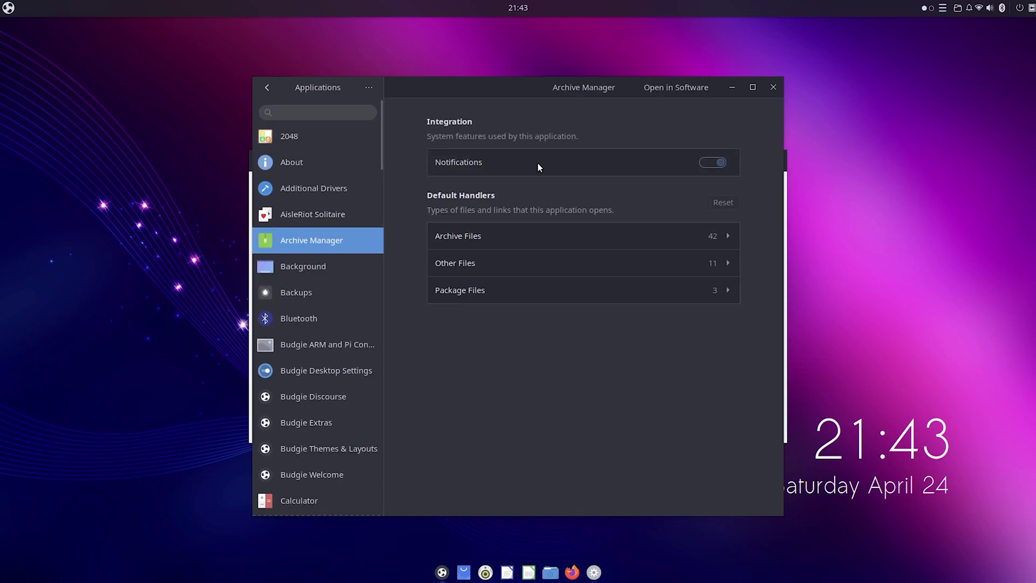
pyautogui.click(770, 88)
pyautogui.click(267, 161)
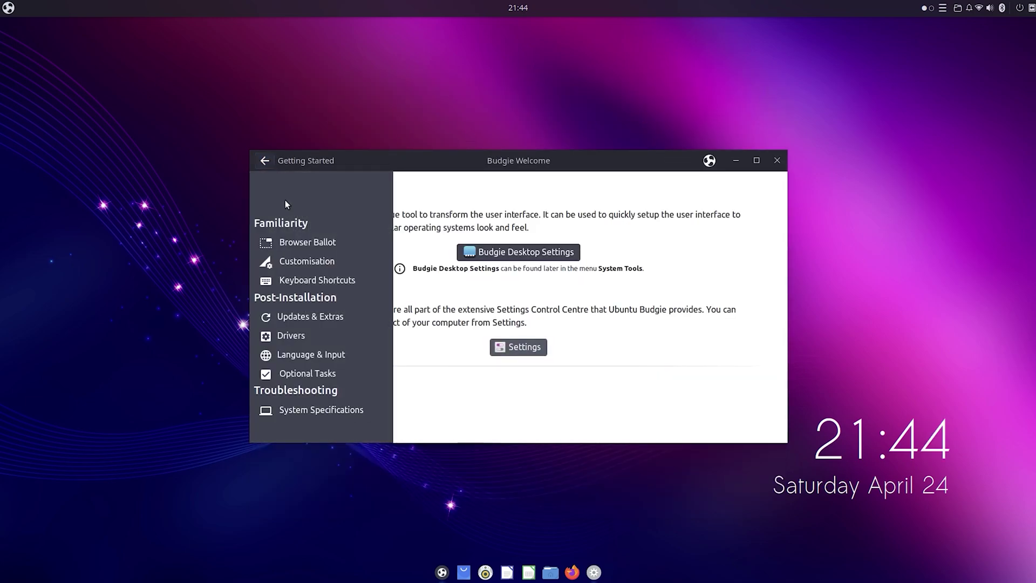
# Read through the Budgie Desktop and application shortcuts on the Keyboard Shortcuts page, then return to the topics.
pyautogui.click(297, 278)
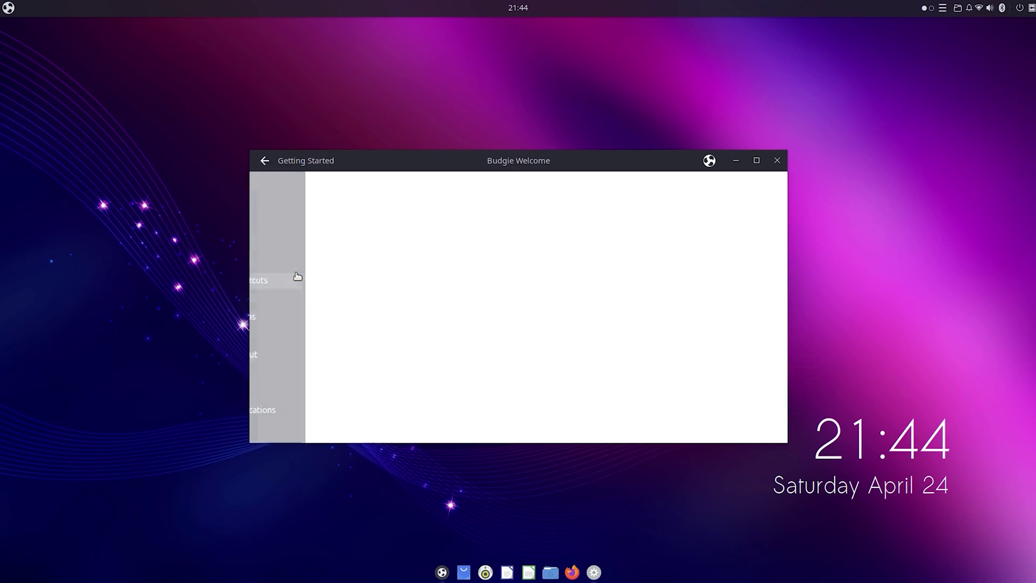
pyautogui.scroll(-5, 416, 280)
pyautogui.scroll(-15, 416, 280)
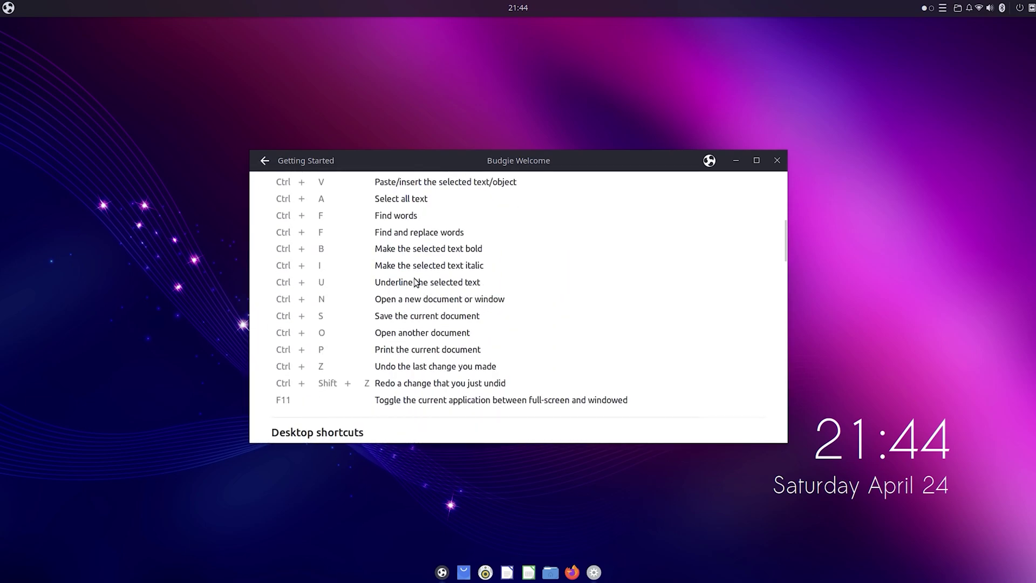
pyautogui.scroll(20, 421, 288)
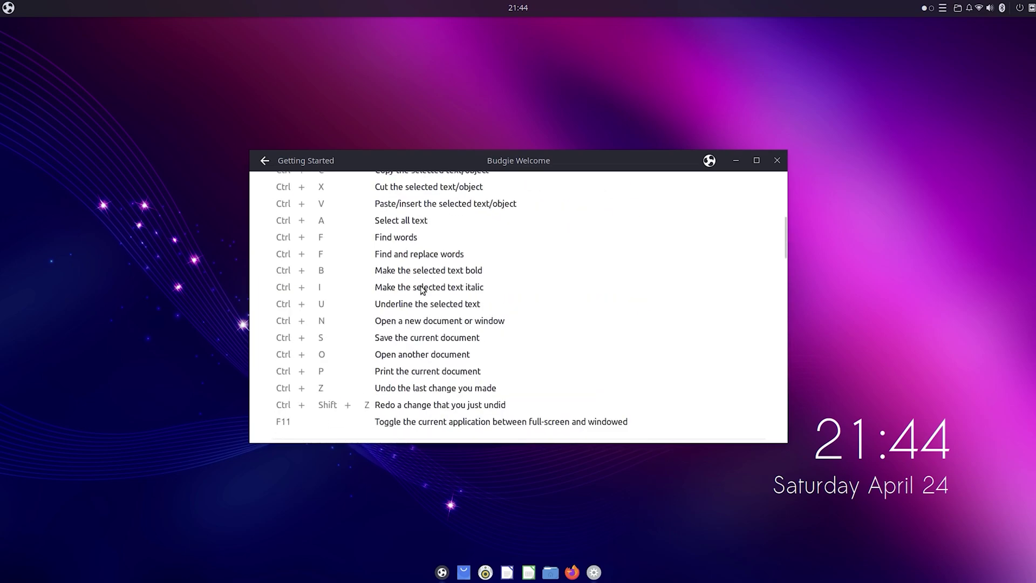
pyautogui.click(265, 161)
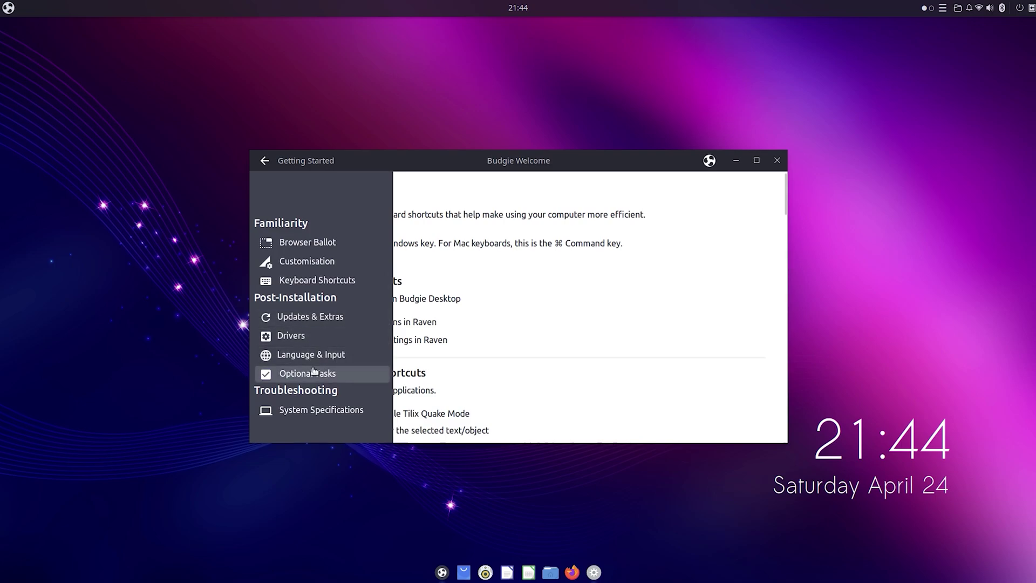
# Review the System Specifications page down to its Storage details.
pyautogui.click(315, 412)
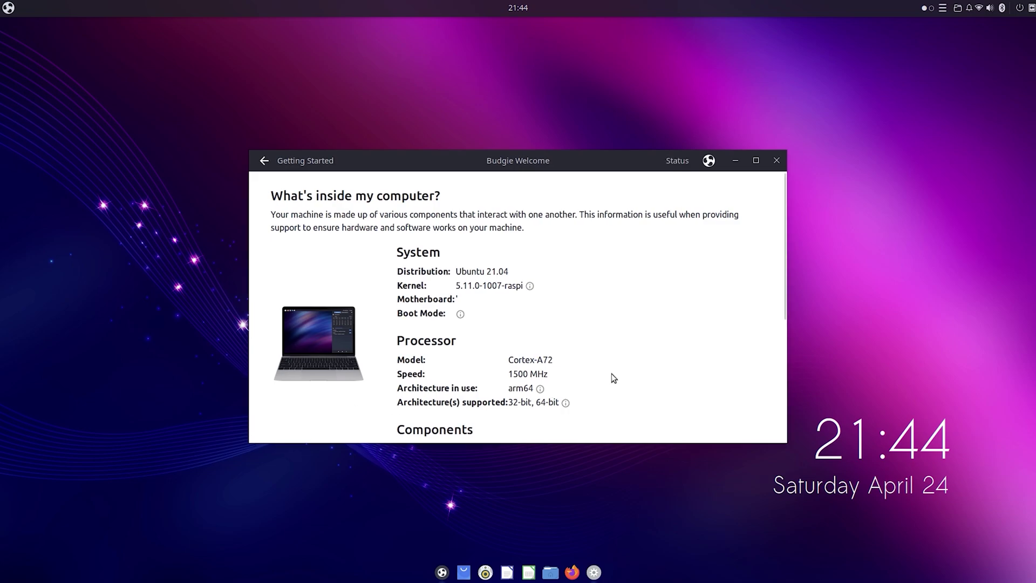
pyautogui.scroll(-4, 611, 374)
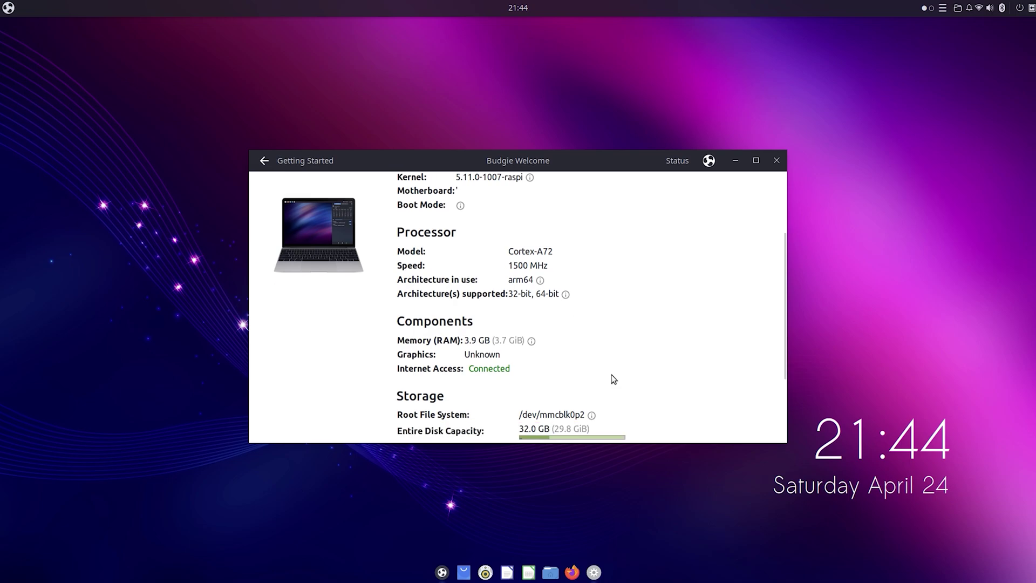
pyautogui.scroll(-4, 611, 375)
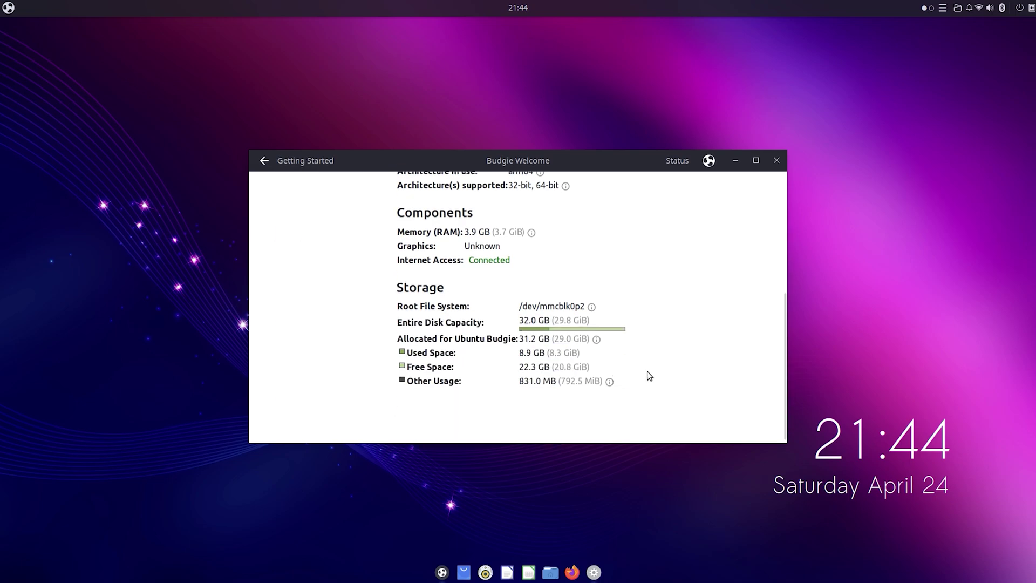
# Close Budgie Welcome, acknowledging the installation-in-progress notice.
pyautogui.click(777, 160)
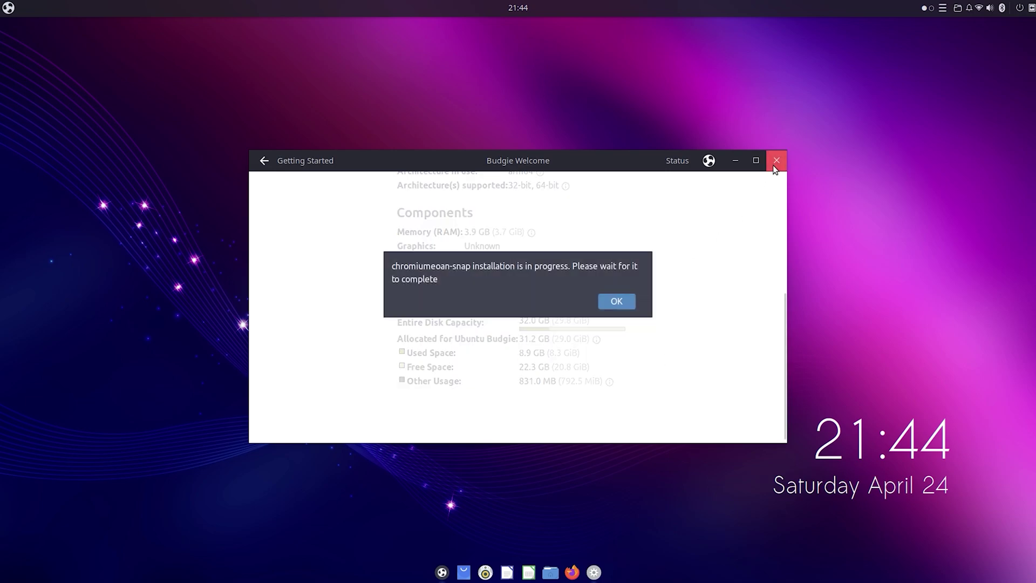
pyautogui.click(628, 301)
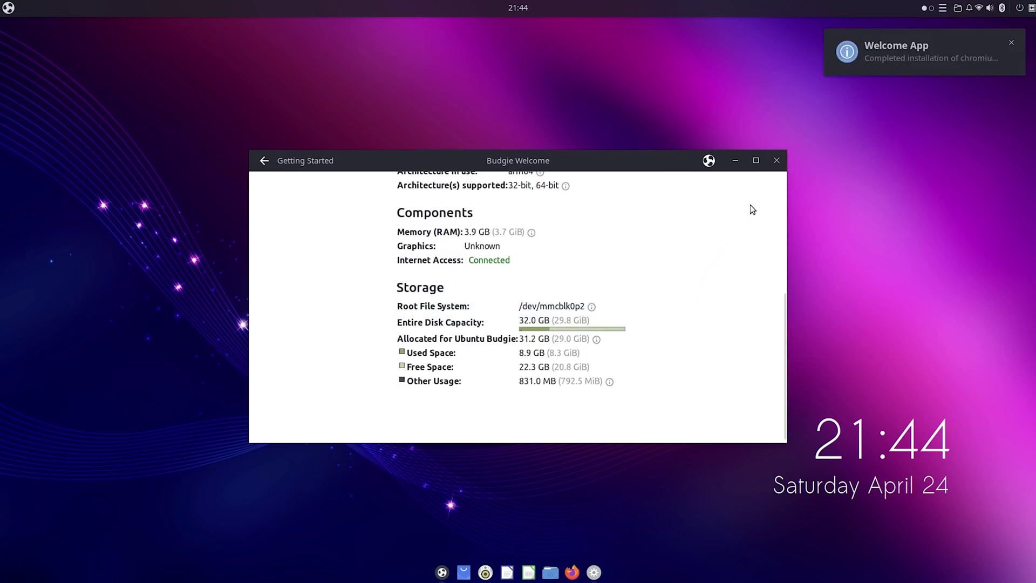
pyautogui.click(777, 164)
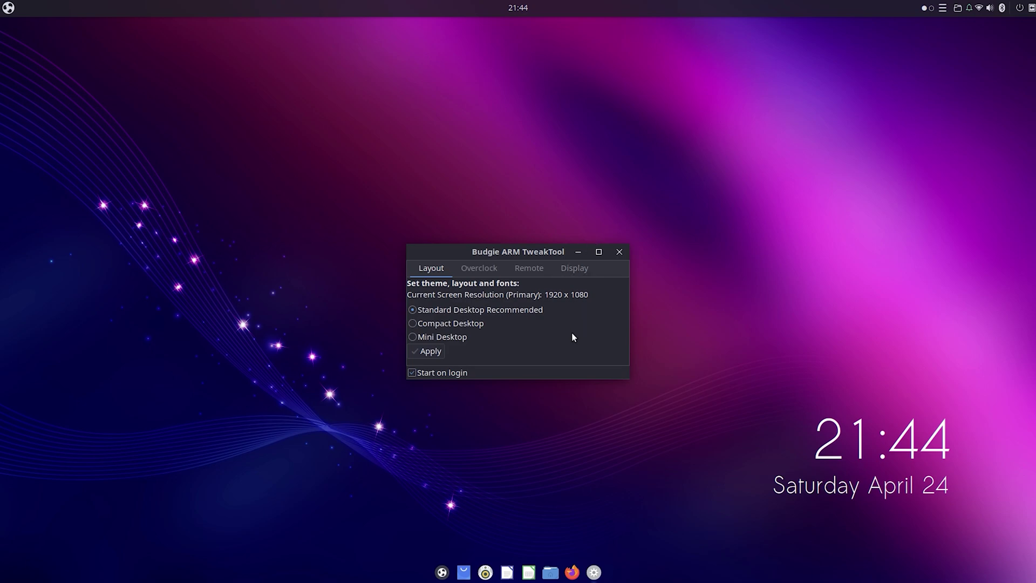
# Try setting a 2.0GHz overclock, then cancel the authentication prompt.
pyautogui.click(492, 270)
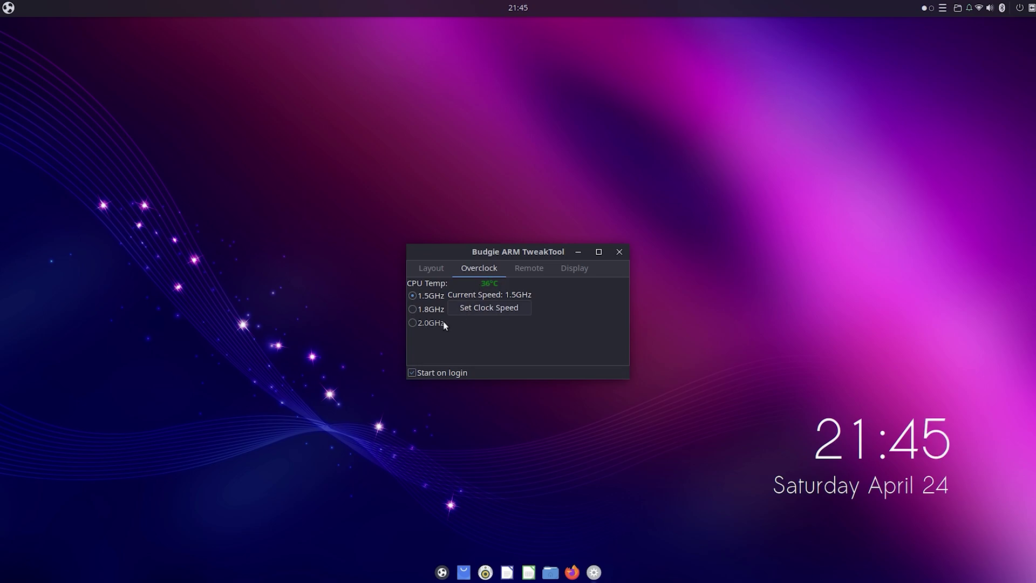
pyautogui.click(455, 308)
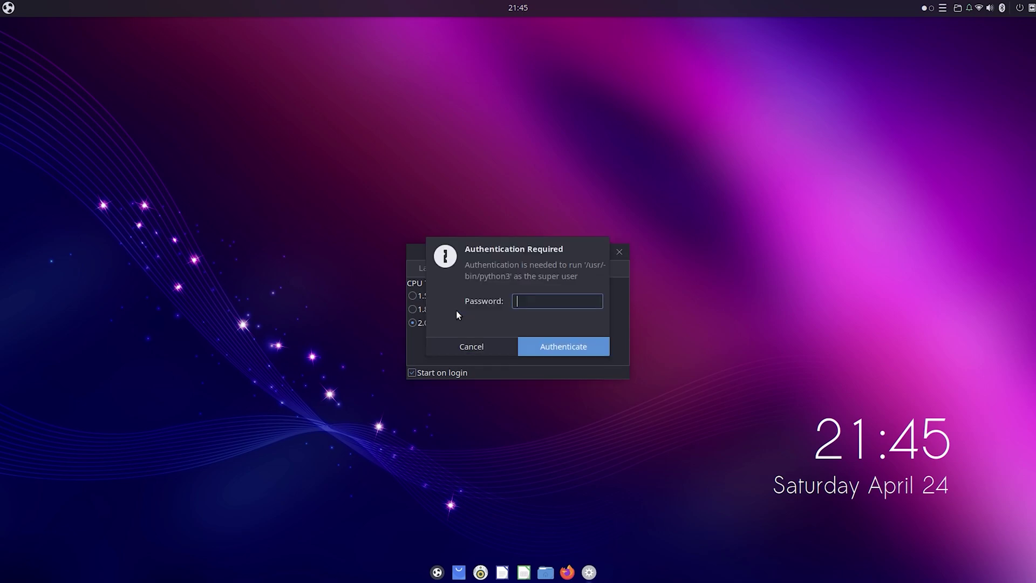
pyautogui.press('Escape')
# Look over the Remote and Display options and turn off Start on login.
pyautogui.click(513, 269)
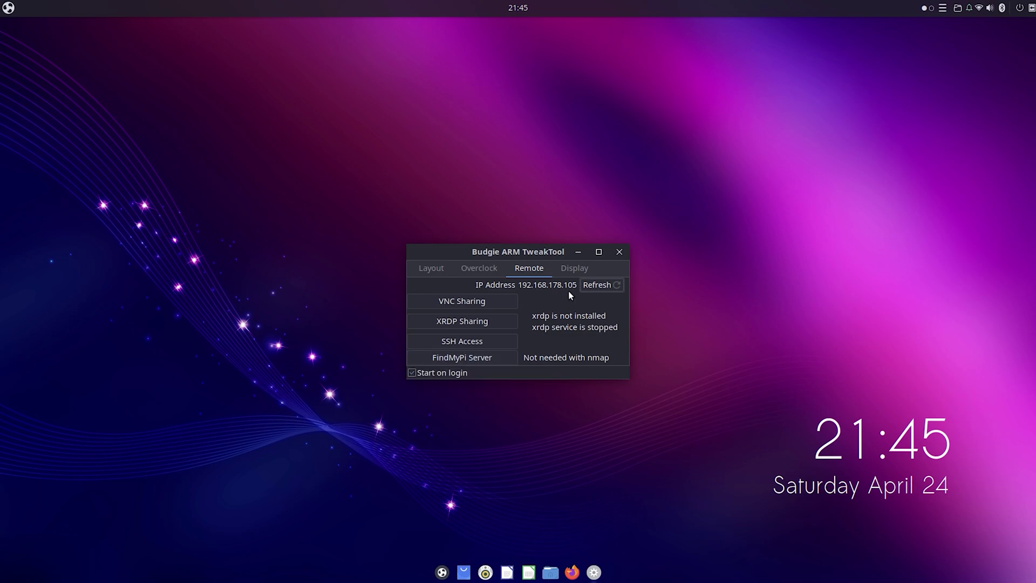
pyautogui.click(580, 273)
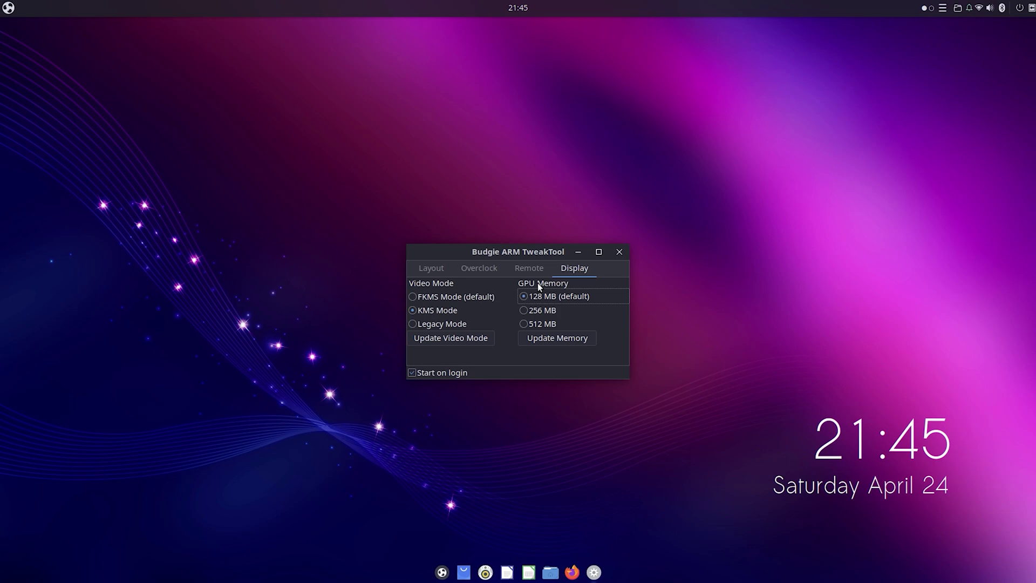
pyautogui.click(457, 311)
pyautogui.click(435, 371)
# Close TweakTool and check the workspaces, QuickNote, Places and Raven panel applets.
pyautogui.click(626, 255)
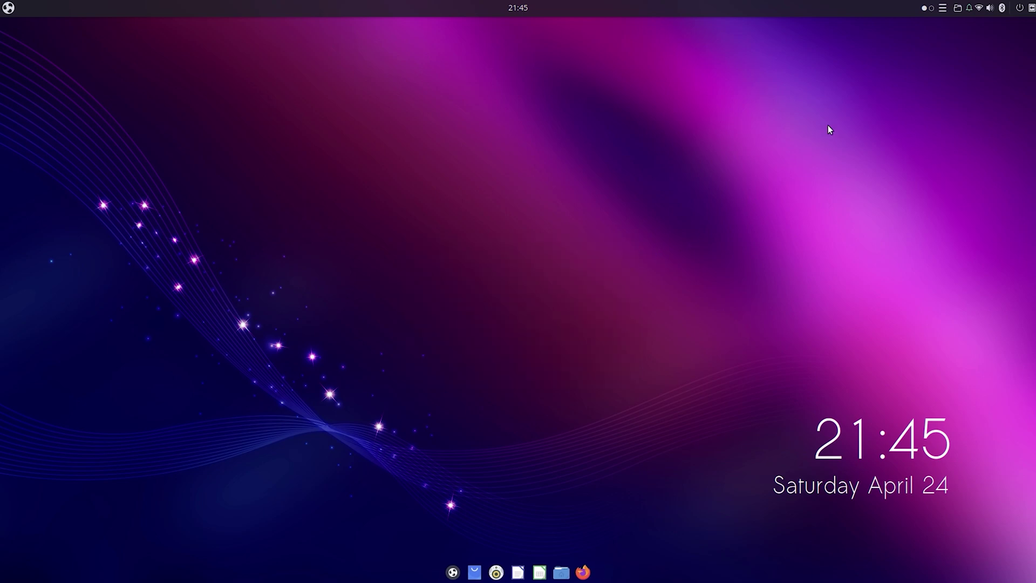
pyautogui.click(928, 8)
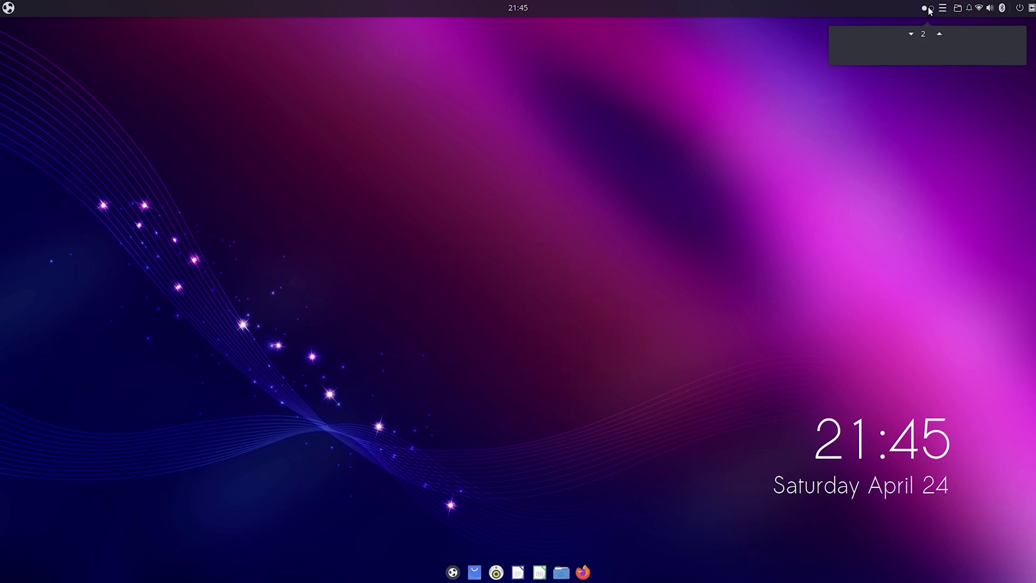
pyautogui.click(942, 8)
pyautogui.click(943, 8)
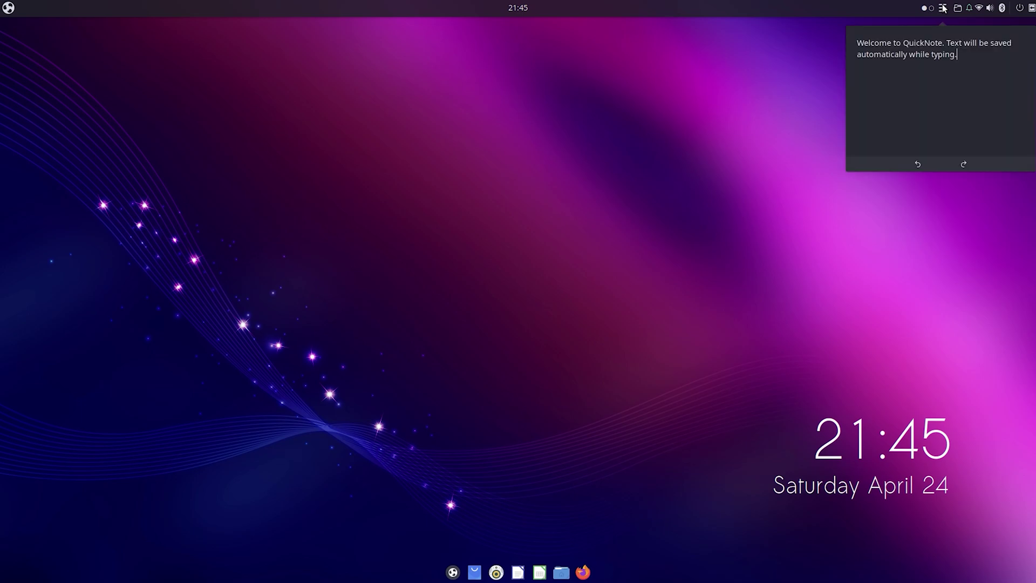
pyautogui.click(943, 8)
pyautogui.click(958, 8)
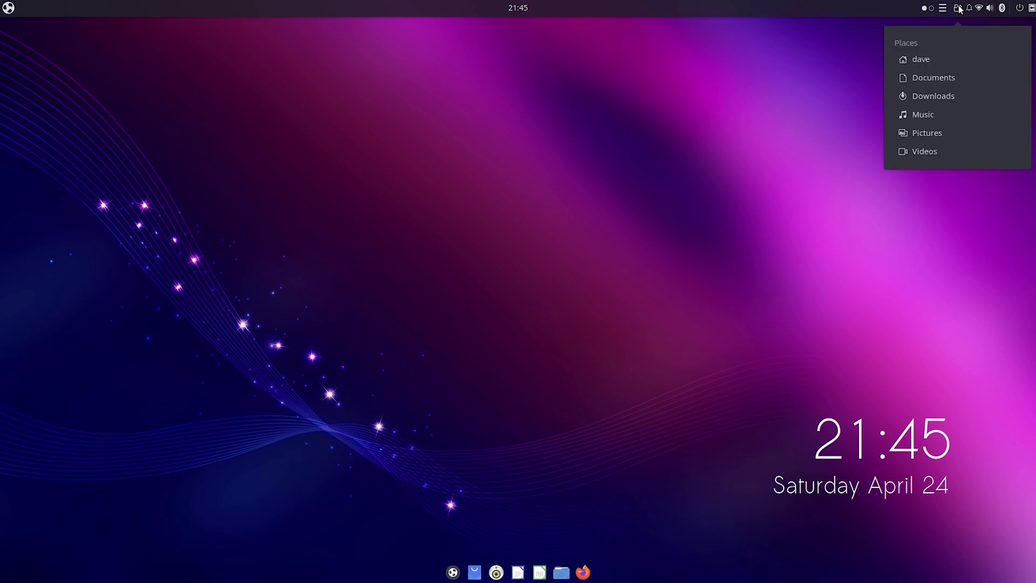
pyautogui.click(958, 8)
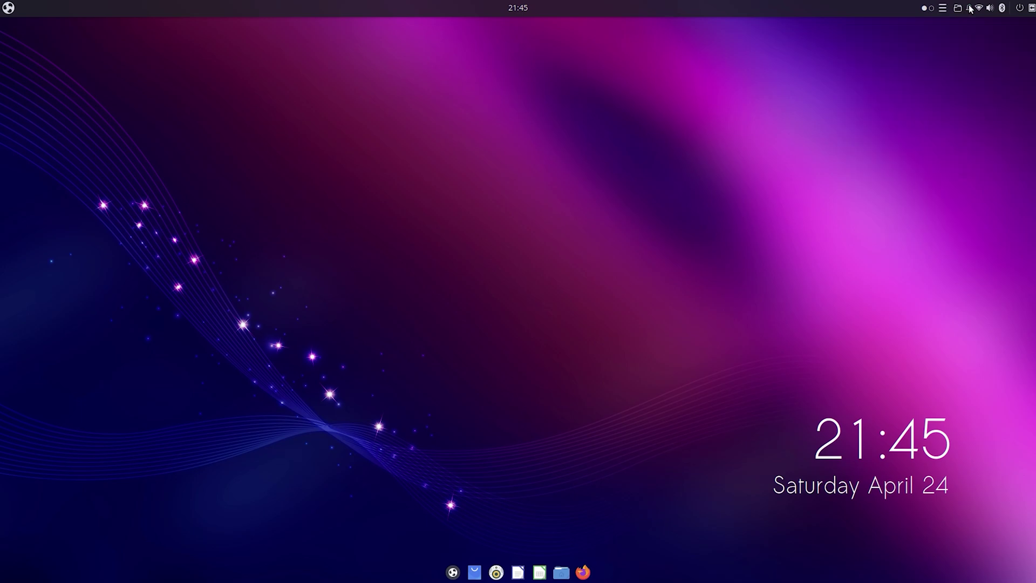
pyautogui.click(970, 8)
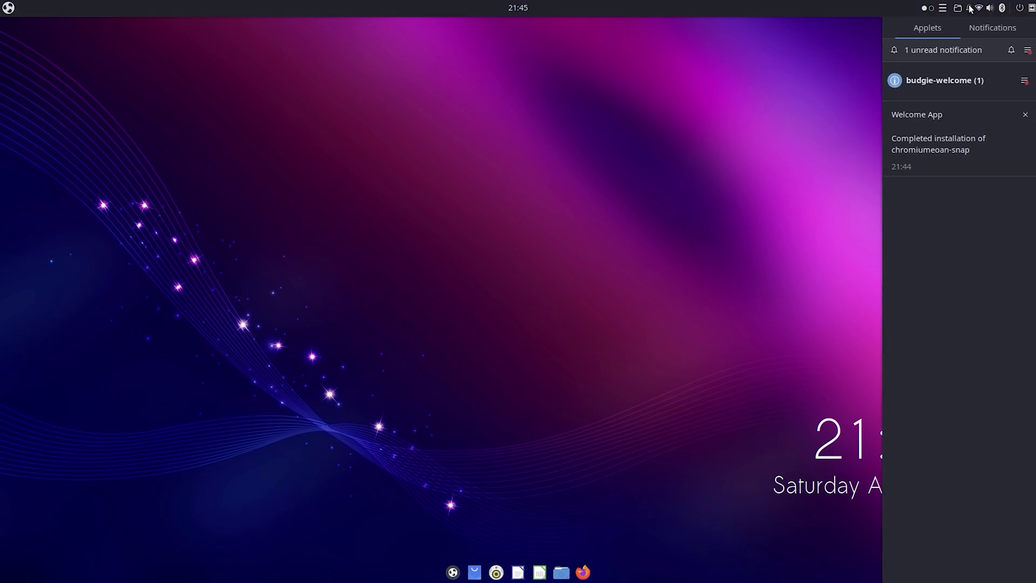
# Check the network, volume, Bluetooth and power panel applets, then dismiss the session menu.
pyautogui.click(970, 8)
pyautogui.click(979, 8)
pyautogui.click(979, 8)
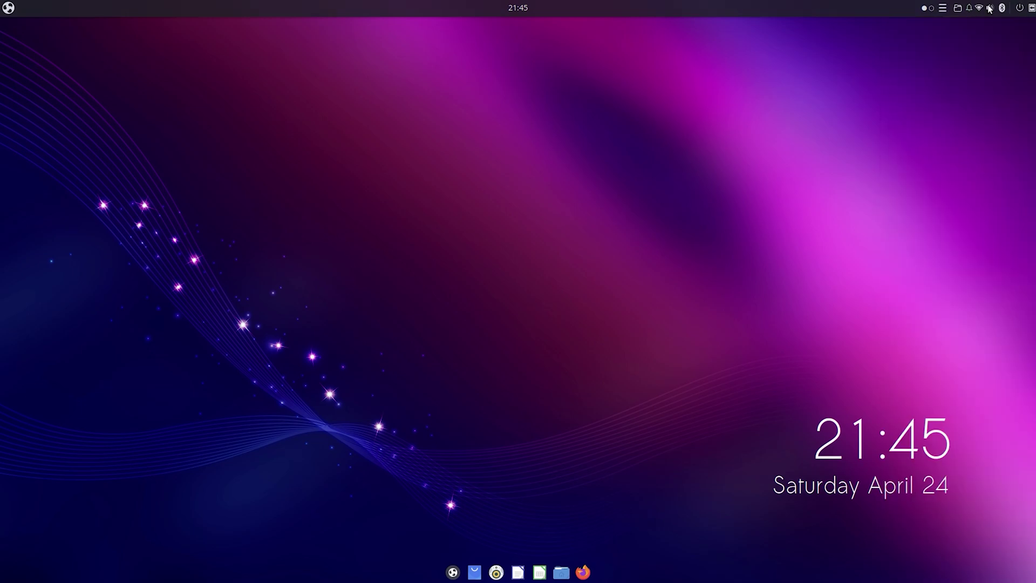
pyautogui.click(990, 8)
pyautogui.click(990, 8)
pyautogui.click(1003, 9)
pyautogui.click(1002, 8)
pyautogui.click(1019, 8)
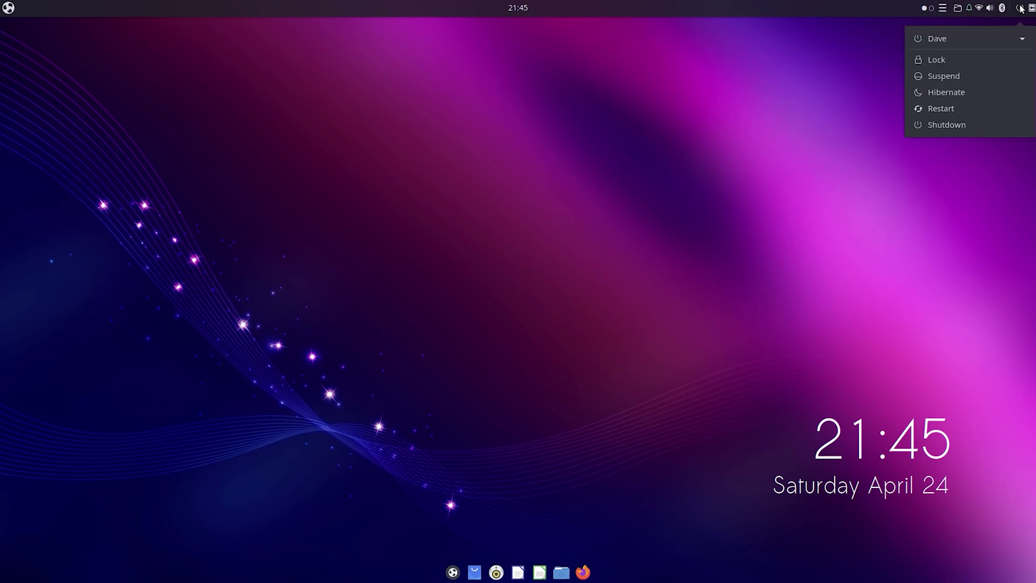
pyautogui.click(1020, 8)
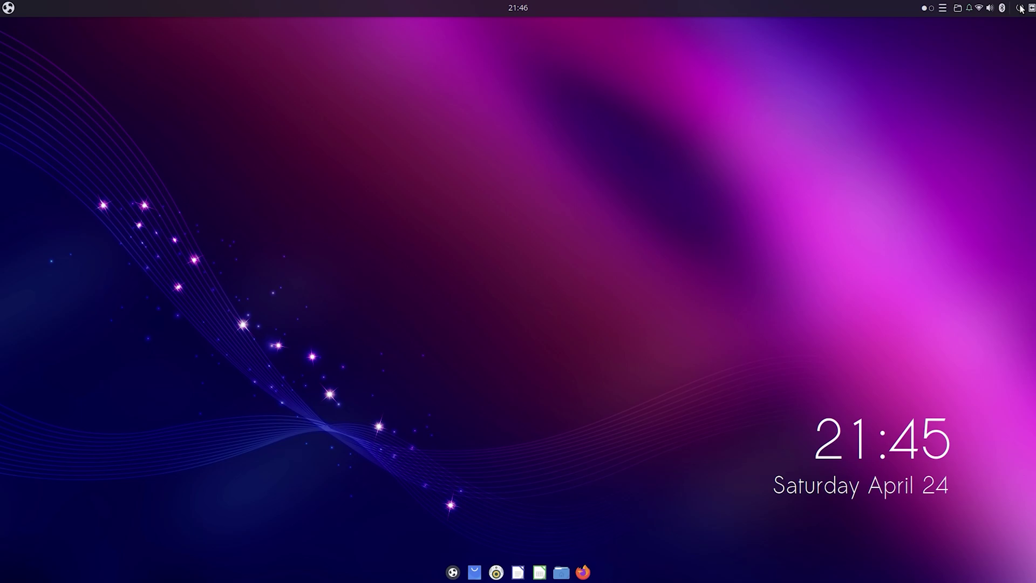
pyautogui.click(10, 8)
pyautogui.scroll(-1, 164, 160)
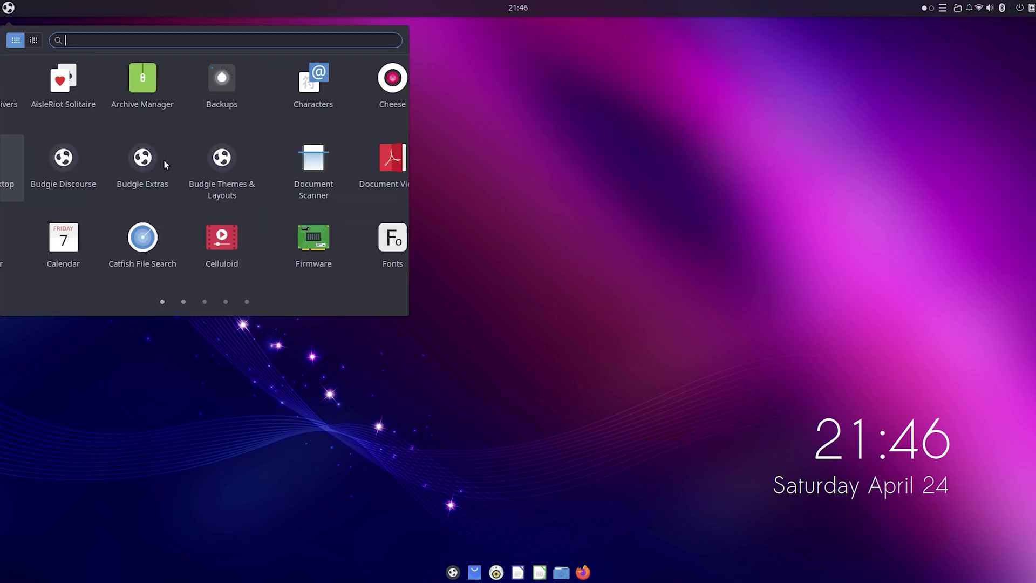
pyautogui.scroll(-2, 164, 161)
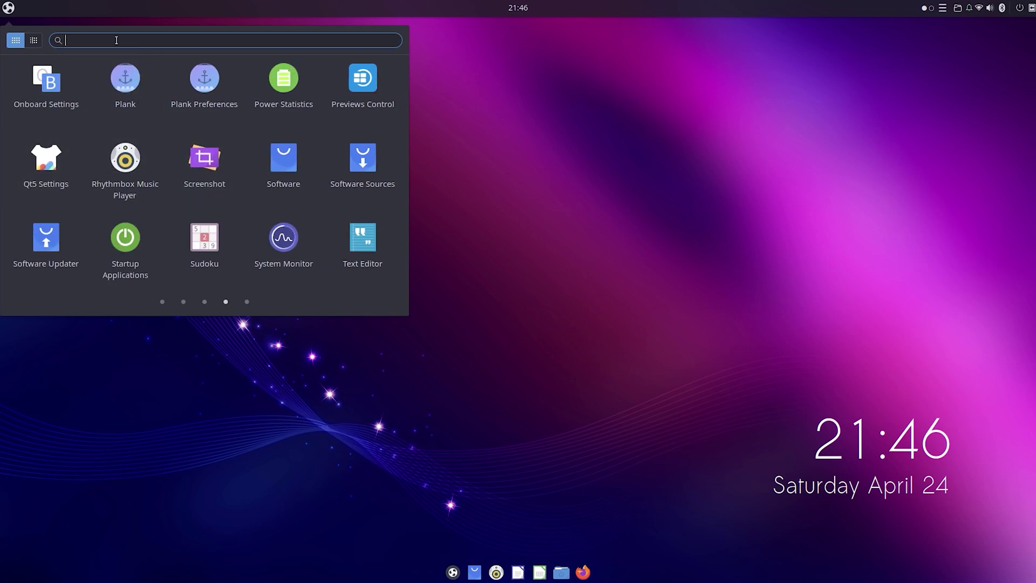
pyautogui.write('chromium')
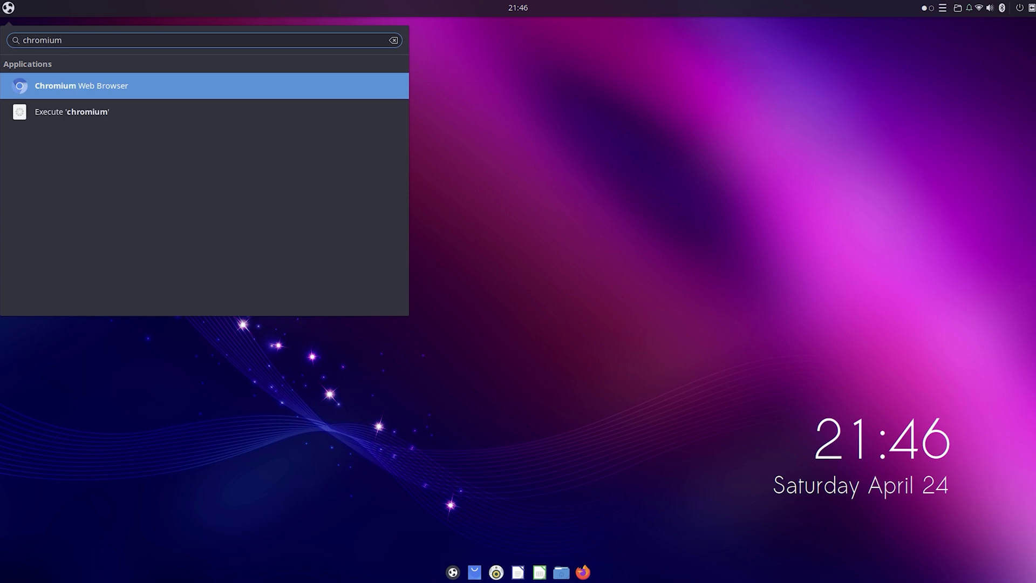
pyautogui.press('Return')
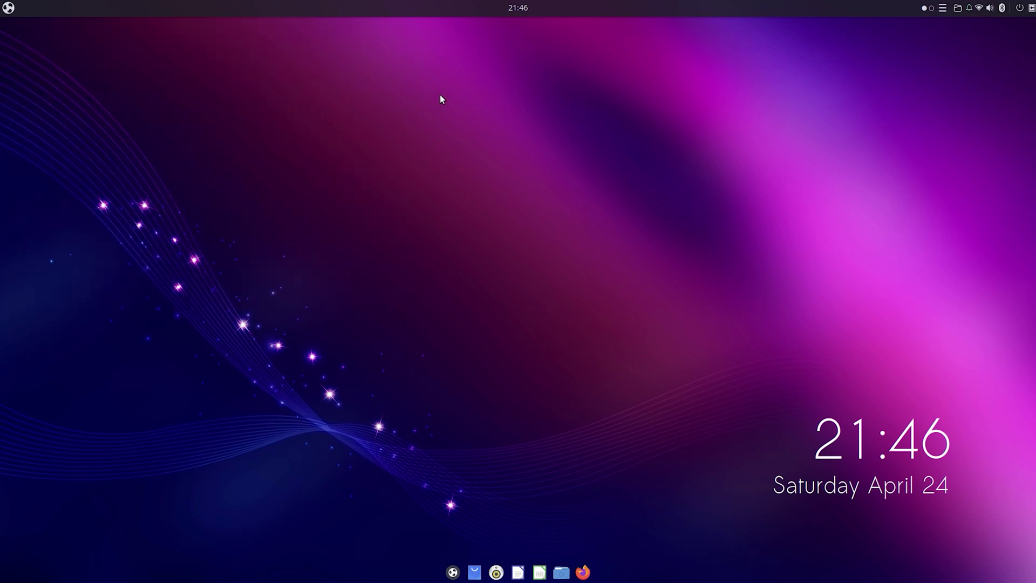
pyautogui.moveTo(441, 99); pyautogui.dragTo(672, 327)
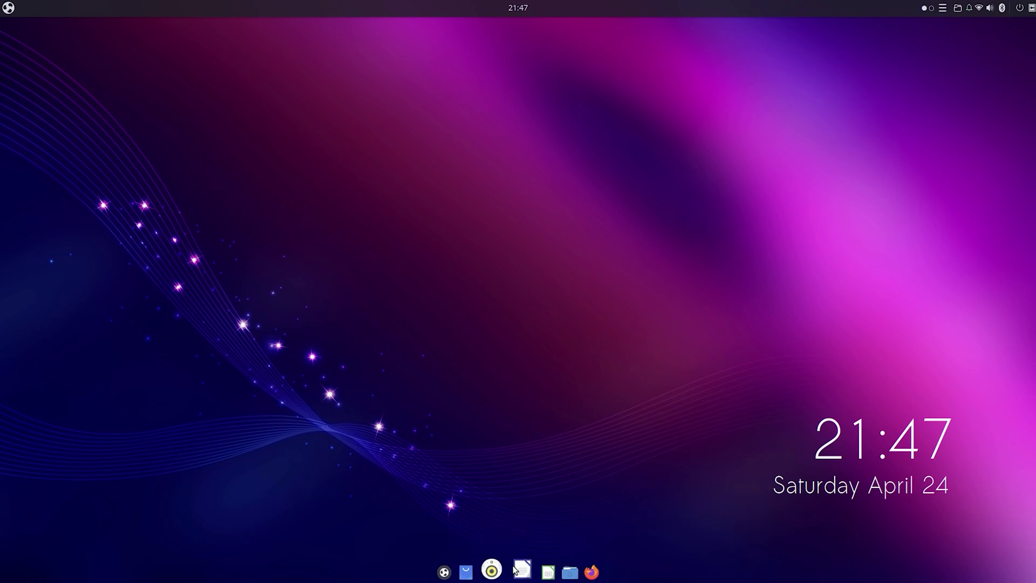
pyautogui.click(557, 569)
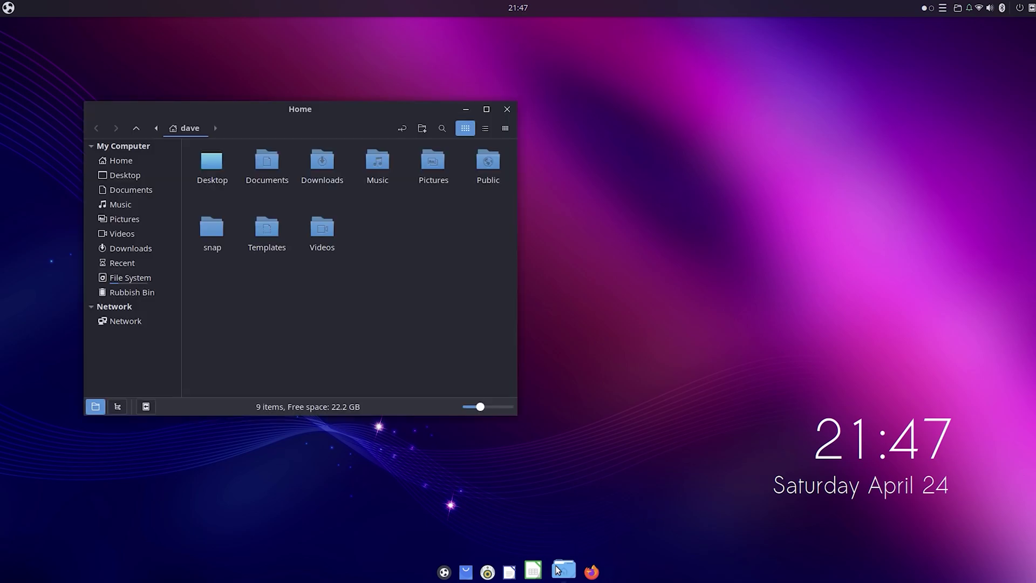
pyautogui.click(150, 277)
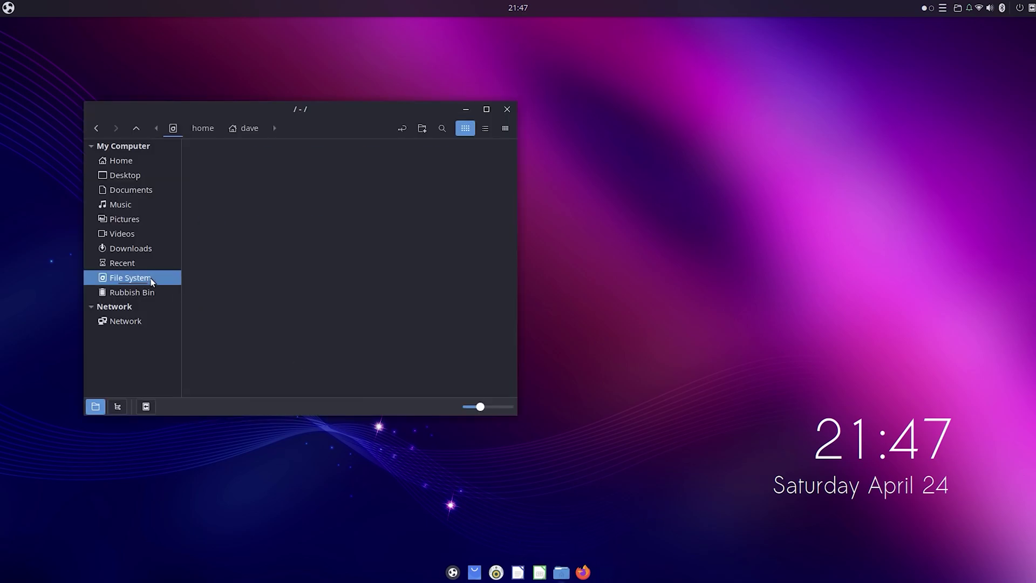
pyautogui.click(135, 162)
pyautogui.click(506, 114)
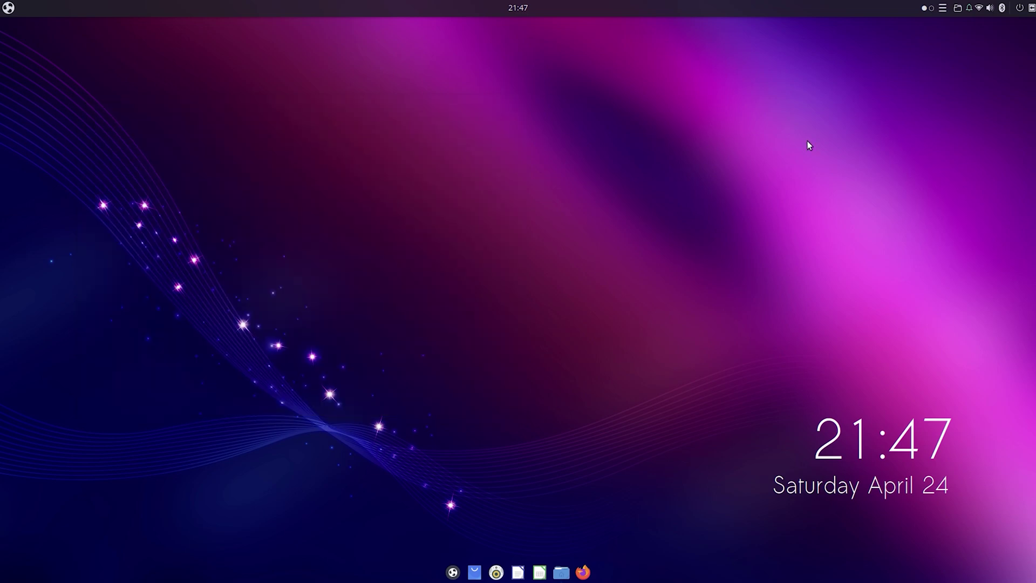
# Restart the computer from the panel power menu and log back in with the account password.
pyautogui.click(1020, 9)
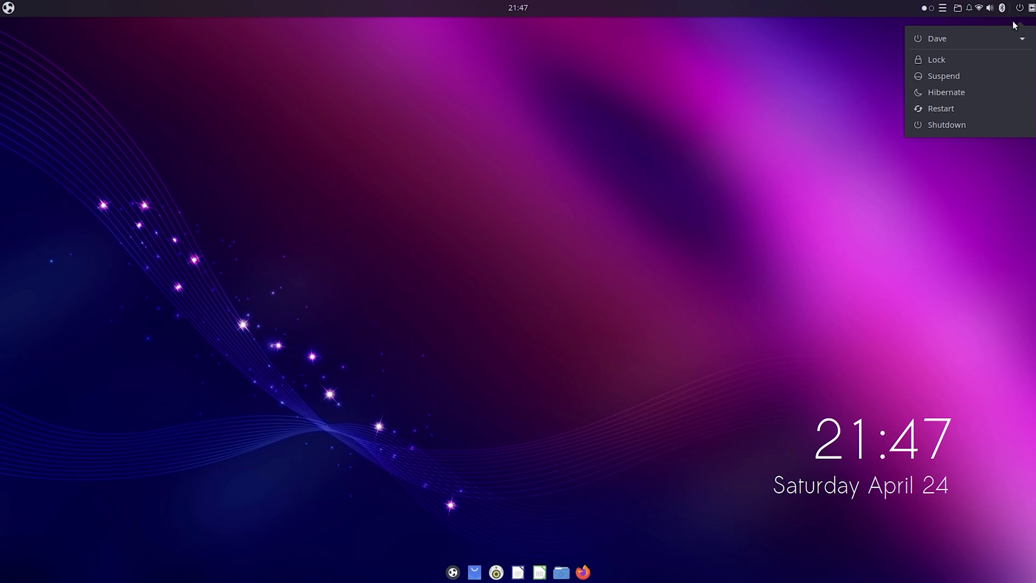
pyautogui.click(983, 107)
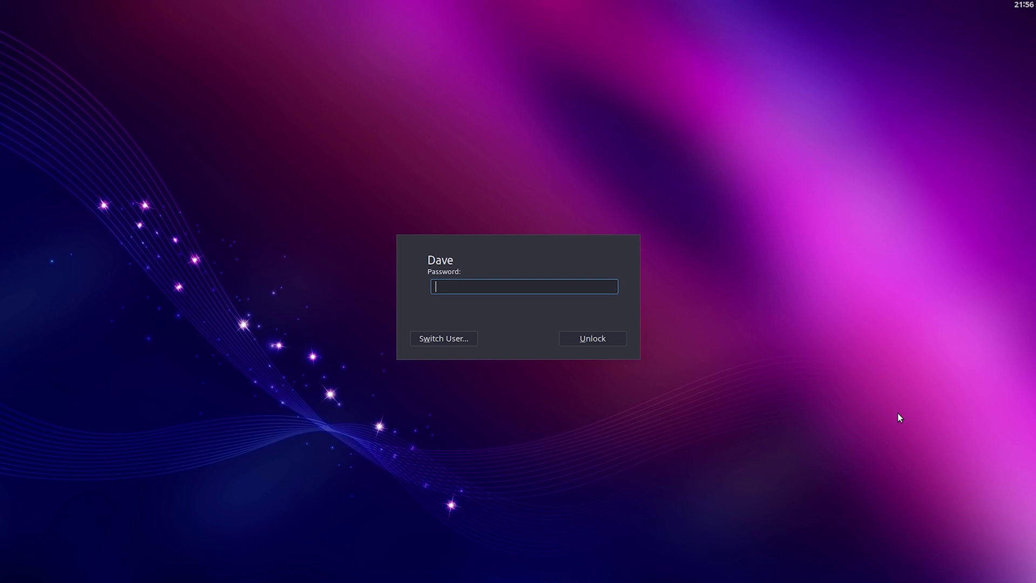
pyautogui.press('Return')
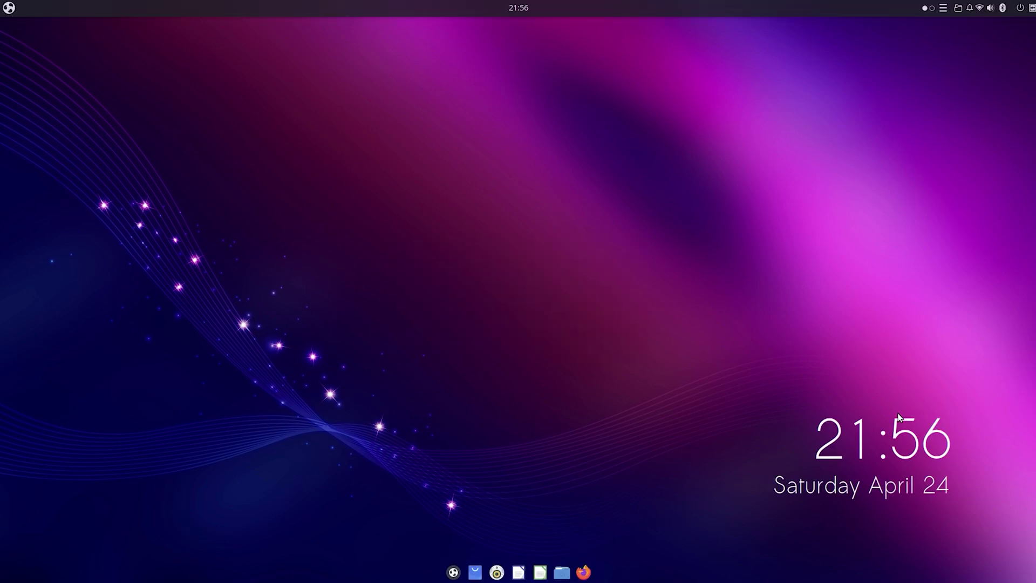
# Go to YouTube in Firefox.
pyautogui.click(580, 569)
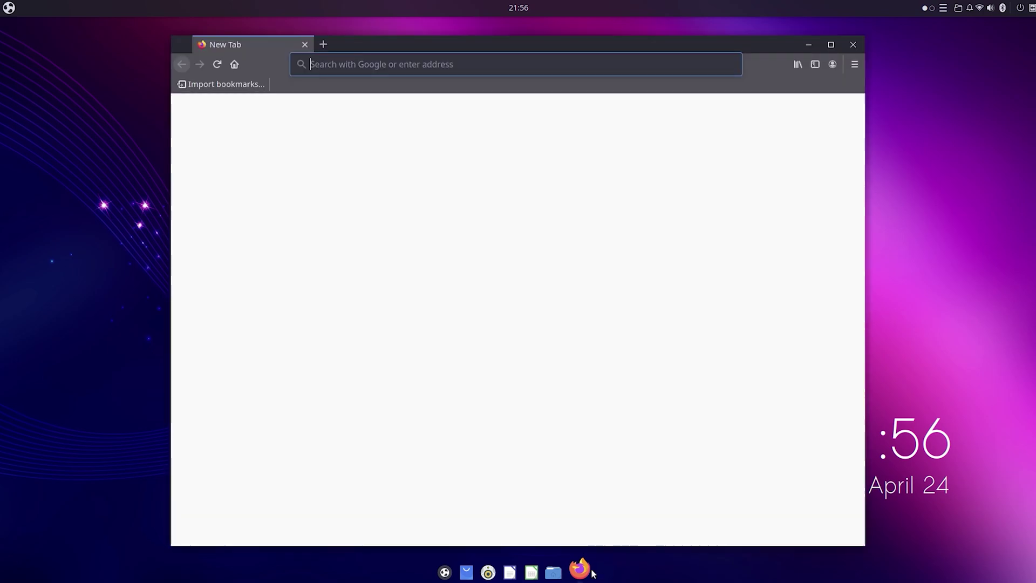
pyautogui.write('youtube.com/')
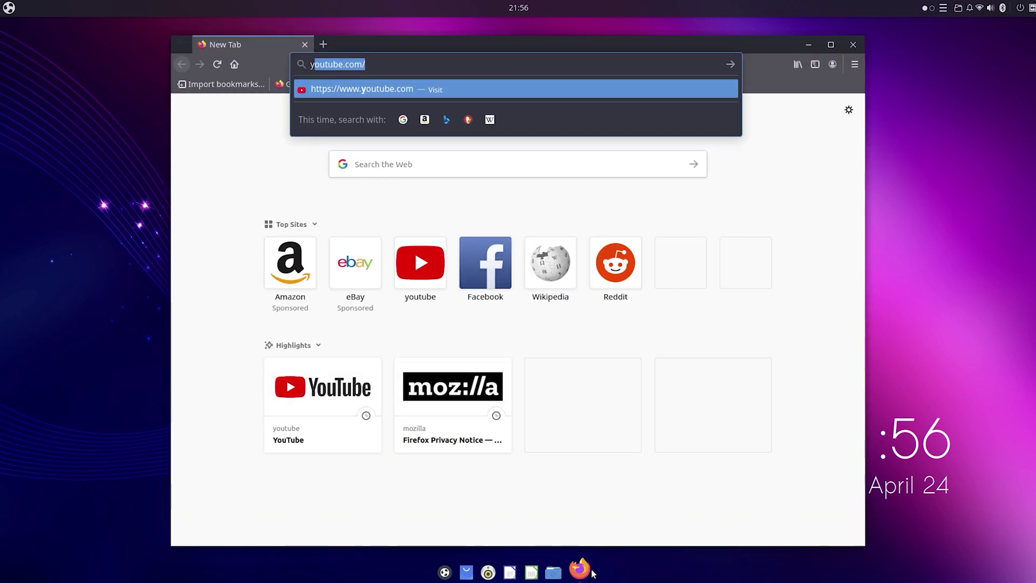
pyautogui.press('Return')
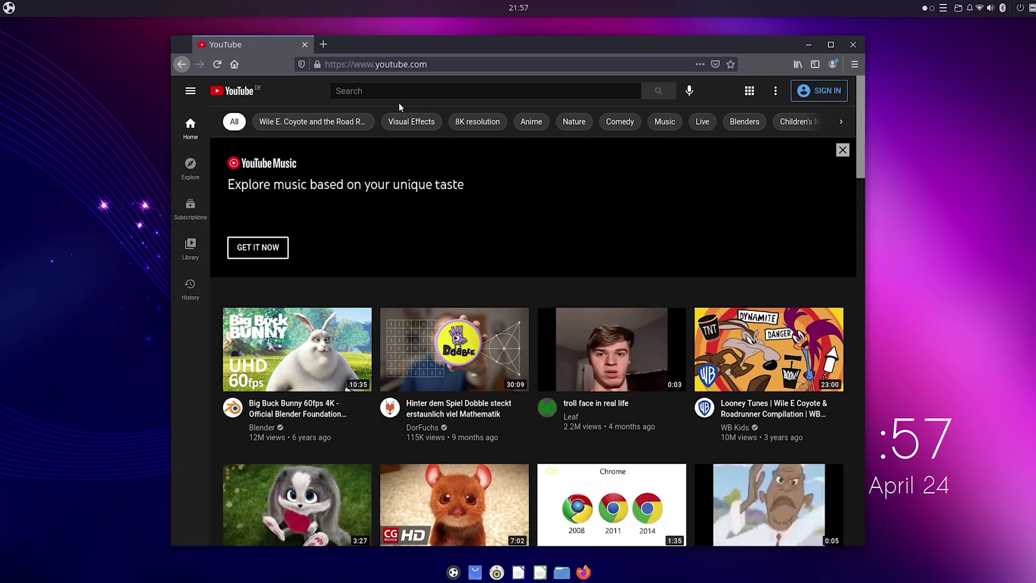
# Search 'big buck bunny', filter to Creative Commons, and play the Big Buck Bunny 60fps 4K video.
pyautogui.click(401, 95)
pyautogui.write('big ')
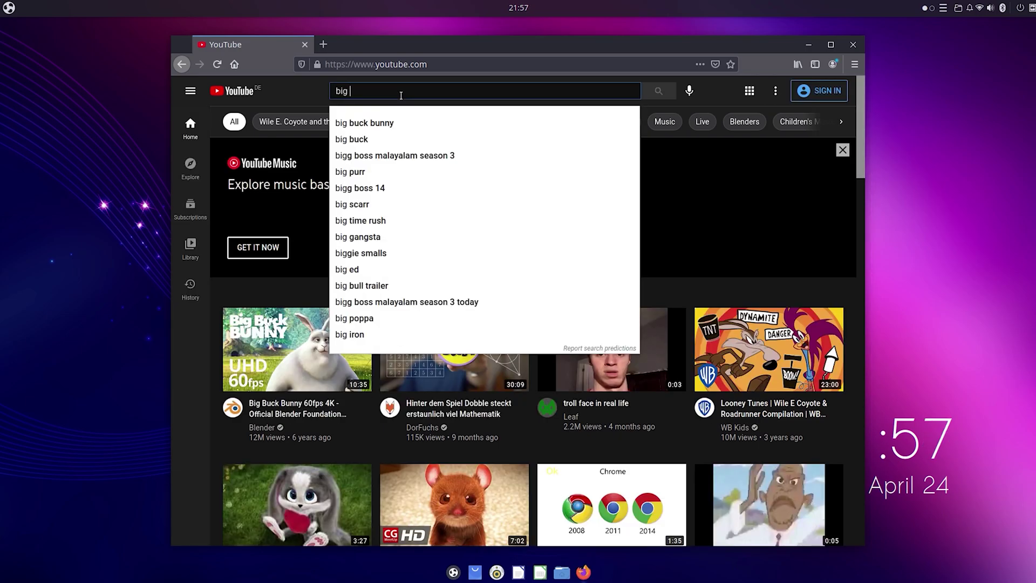
pyautogui.write('buck bunny')
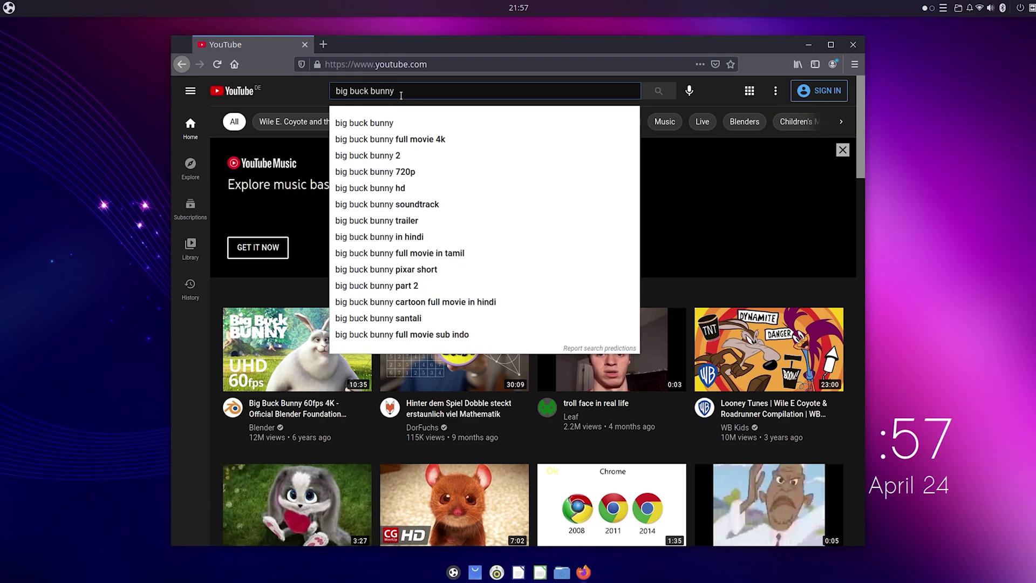
pyautogui.press('Return')
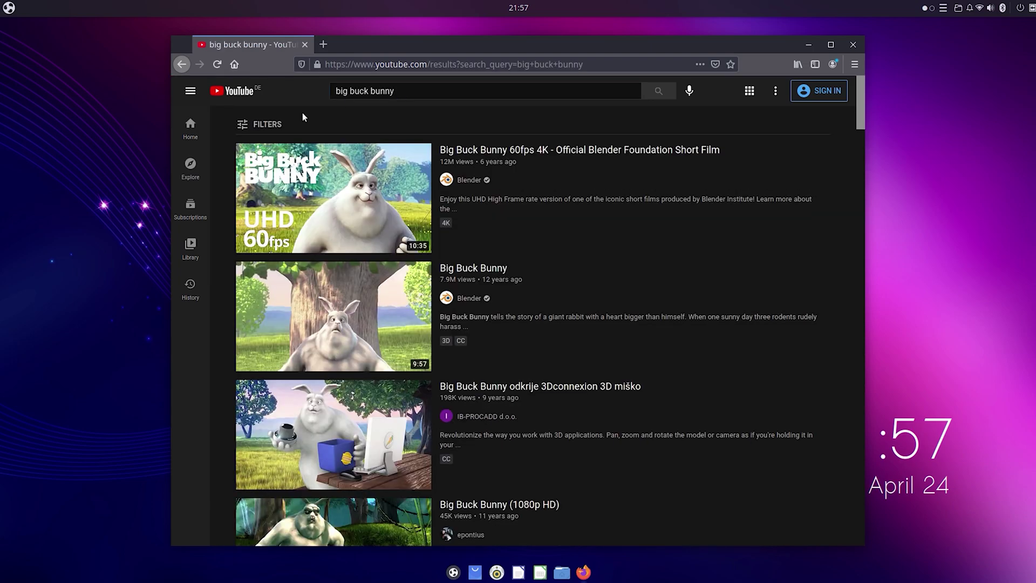
pyautogui.click(261, 124)
pyautogui.click(651, 250)
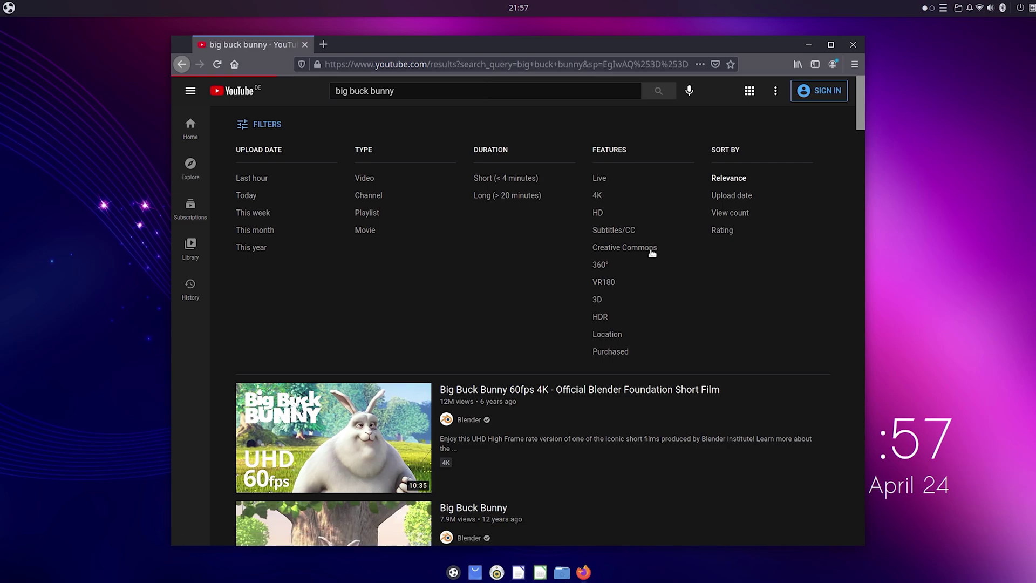
pyautogui.click(385, 216)
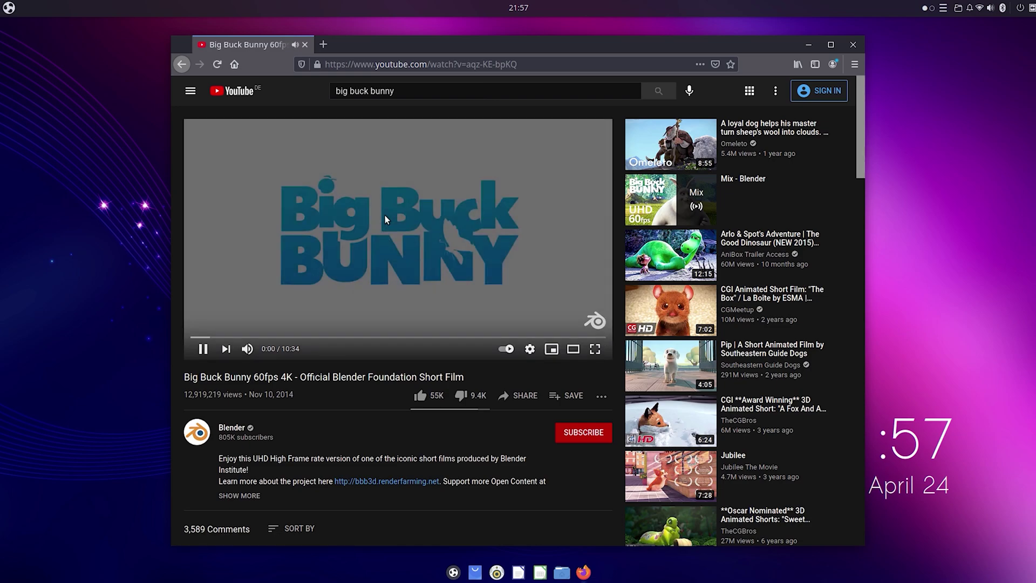
# Confirm the player's quality is Auto 720p60 and let Big Buck Bunny keep playing.
pyautogui.click(530, 349)
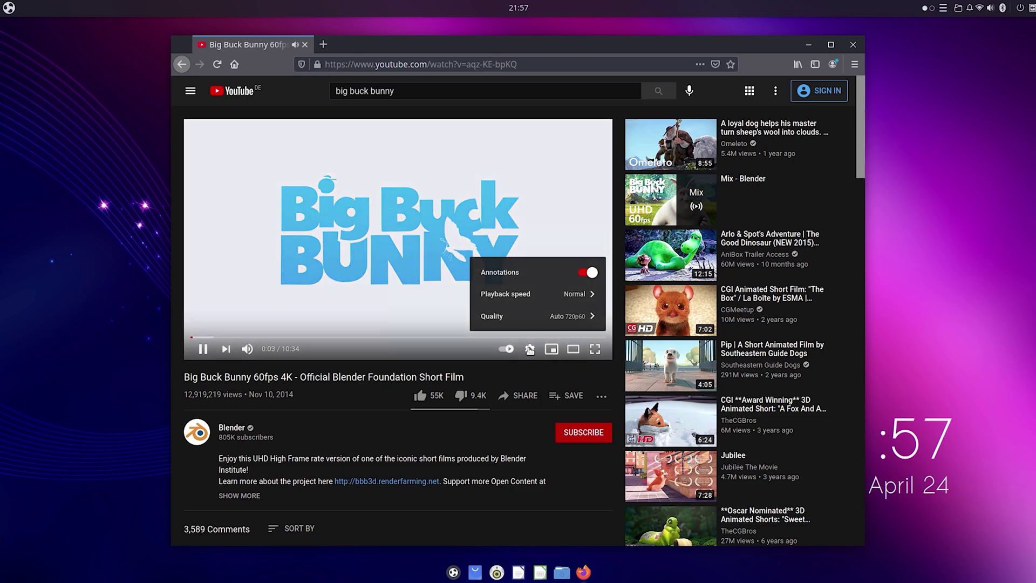
pyautogui.click(529, 350)
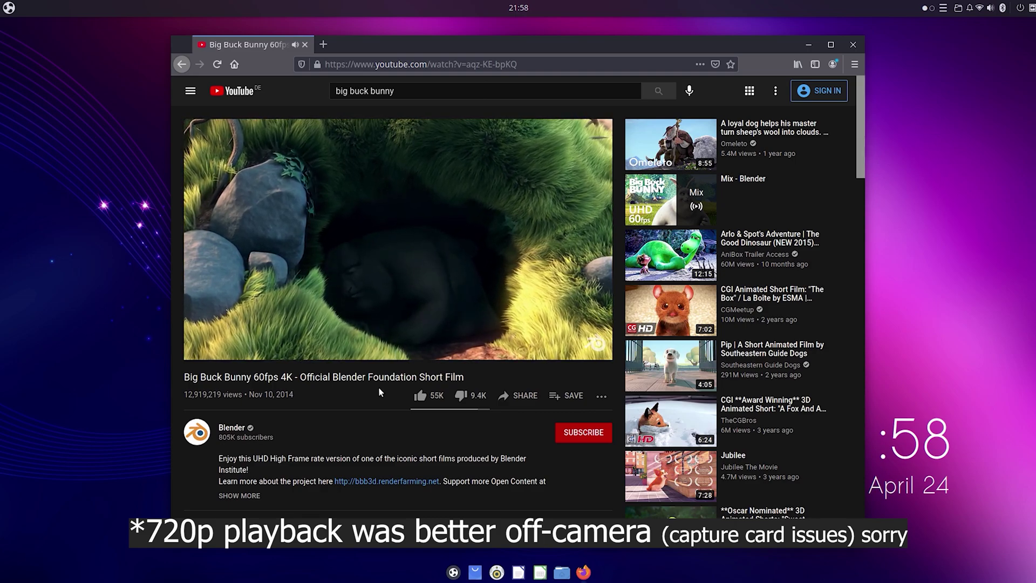
# Switch Big Buck Bunny to 1080p60 quality, resume playback, then pause it at 1:07.
pyautogui.press('space')
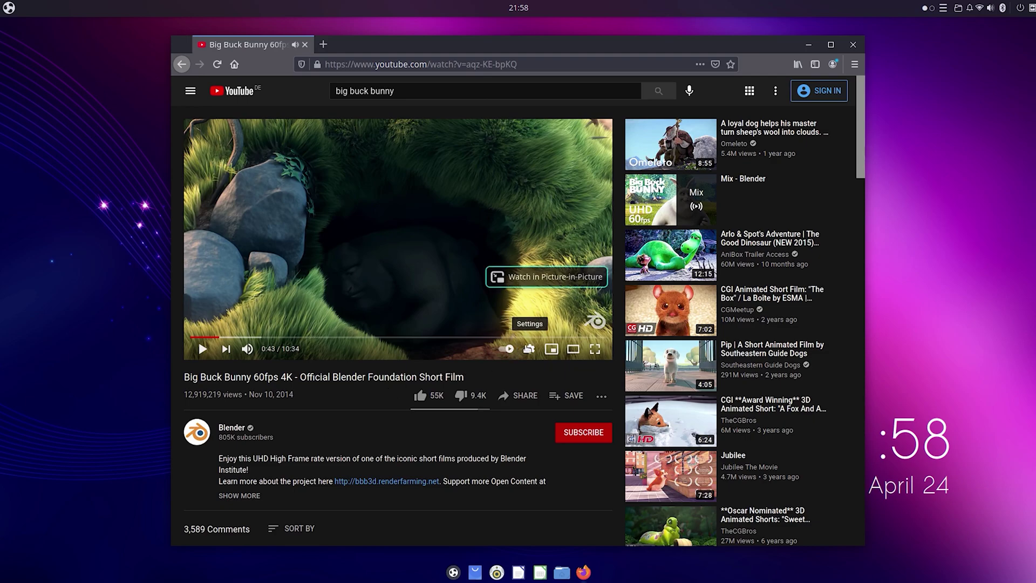
pyautogui.click(528, 349)
pyautogui.click(546, 321)
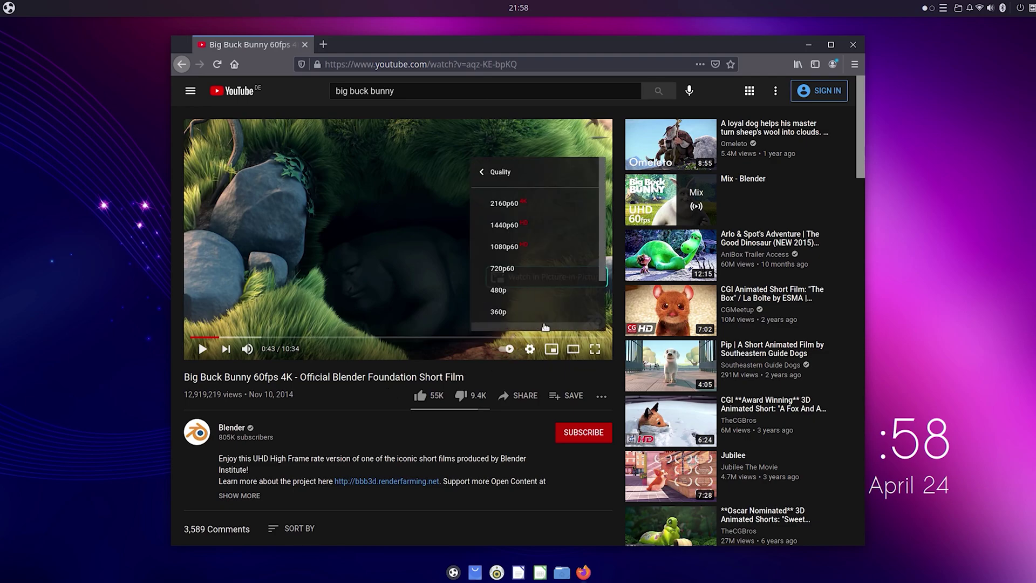
pyautogui.click(548, 258)
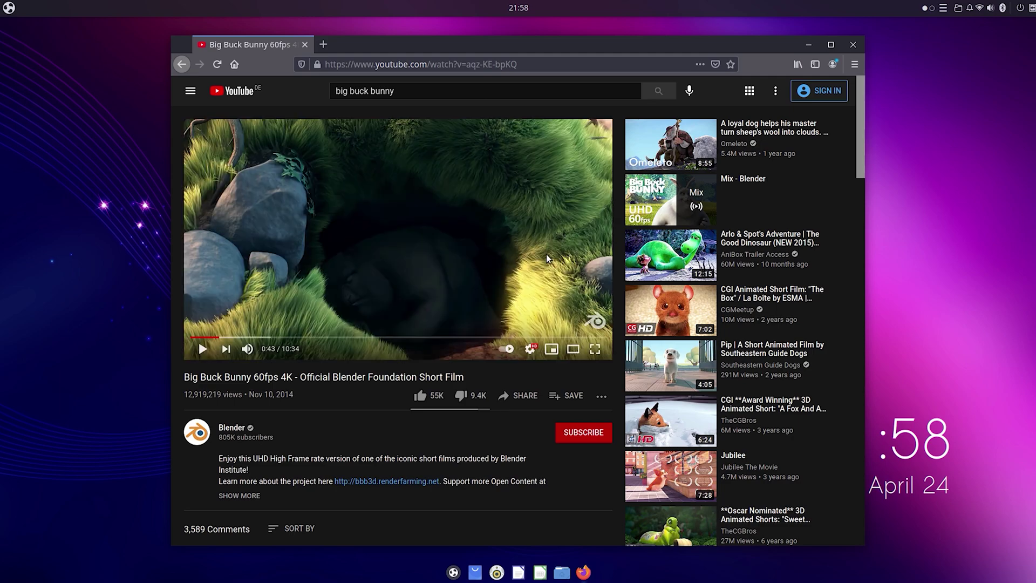
pyautogui.press('space')
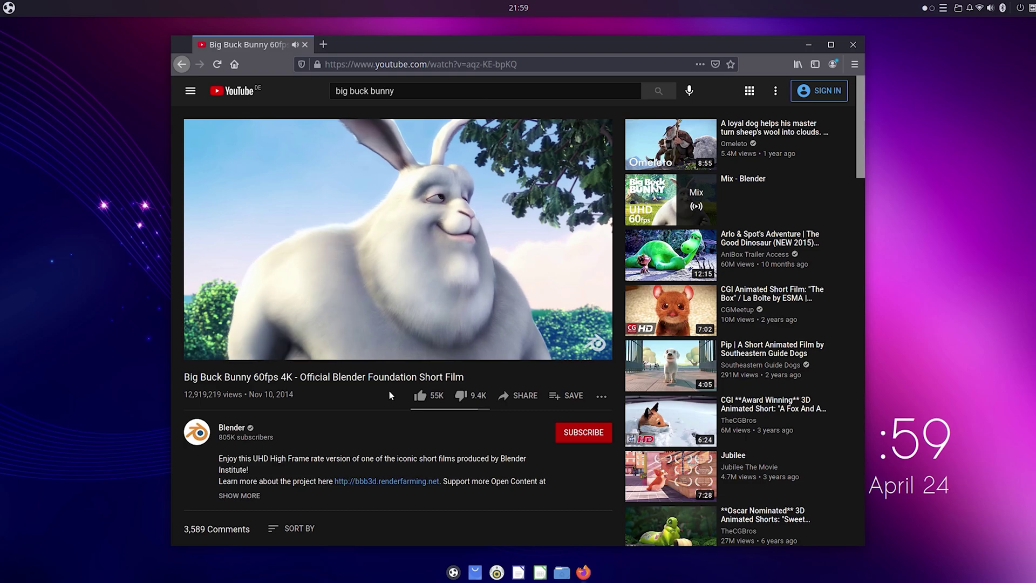
pyautogui.press('space')
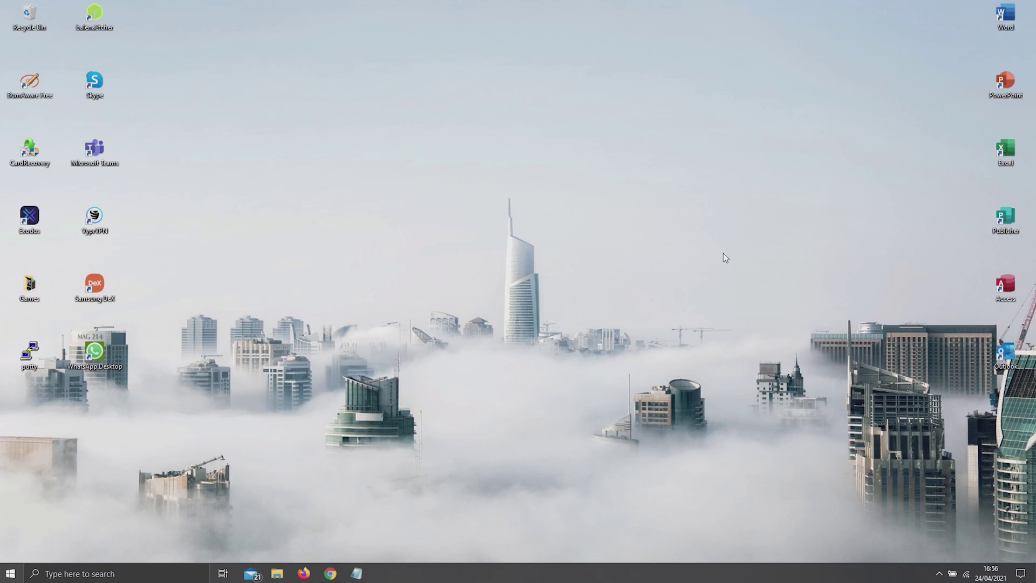
# In Chrome, skim the release notes, then go to Downloads for the Ubuntu Budgie 21.04 Raspberry Pi image.
pyautogui.click(333, 573)
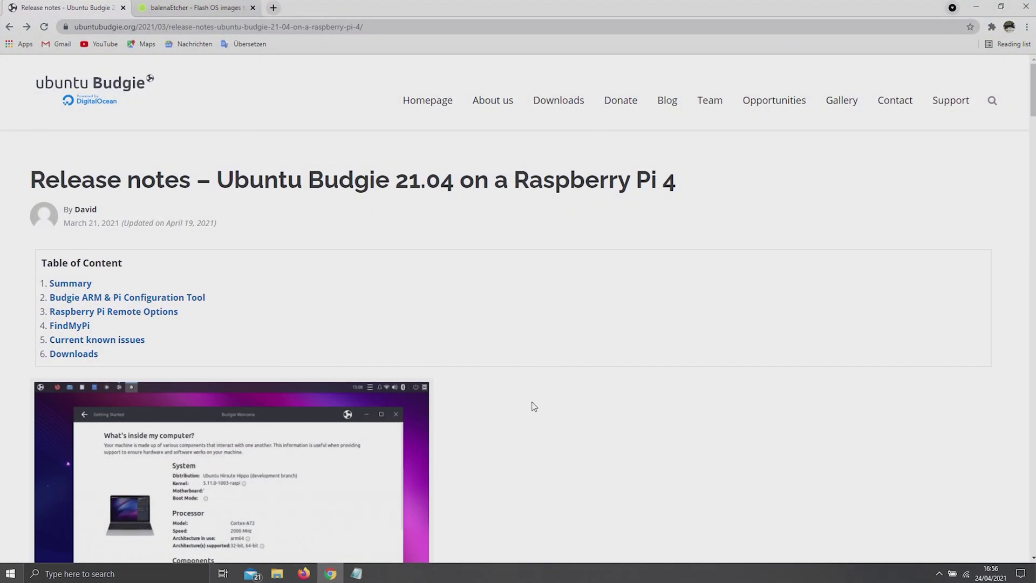
pyautogui.scroll(-5, 533, 406)
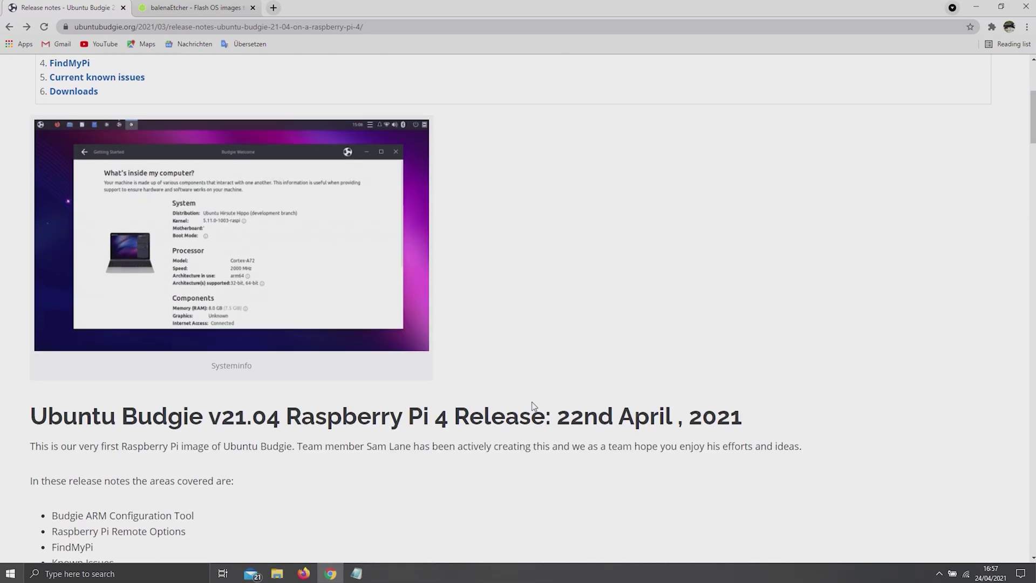
pyautogui.scroll(-6, 533, 404)
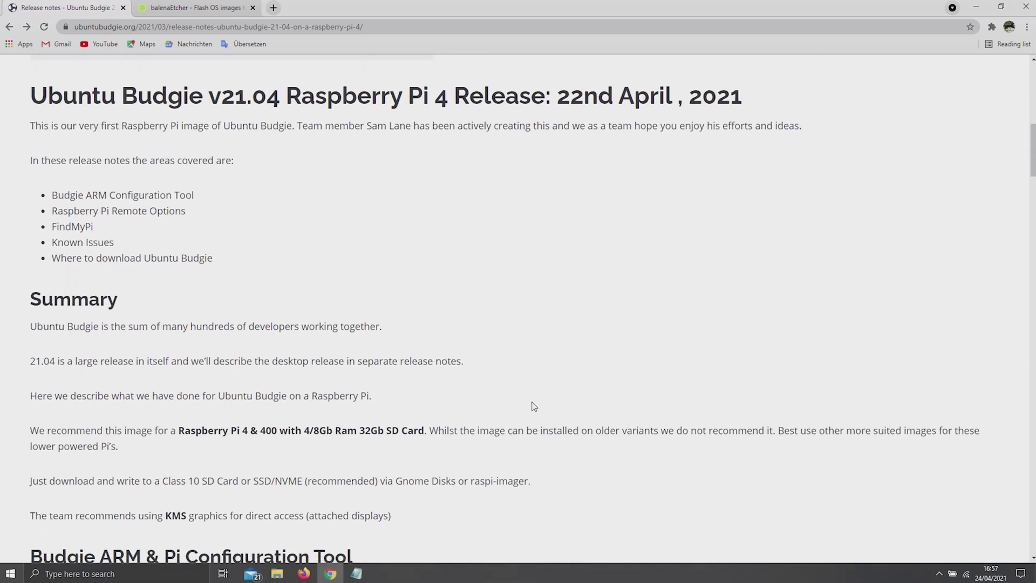
pyautogui.scroll(-7, 534, 406)
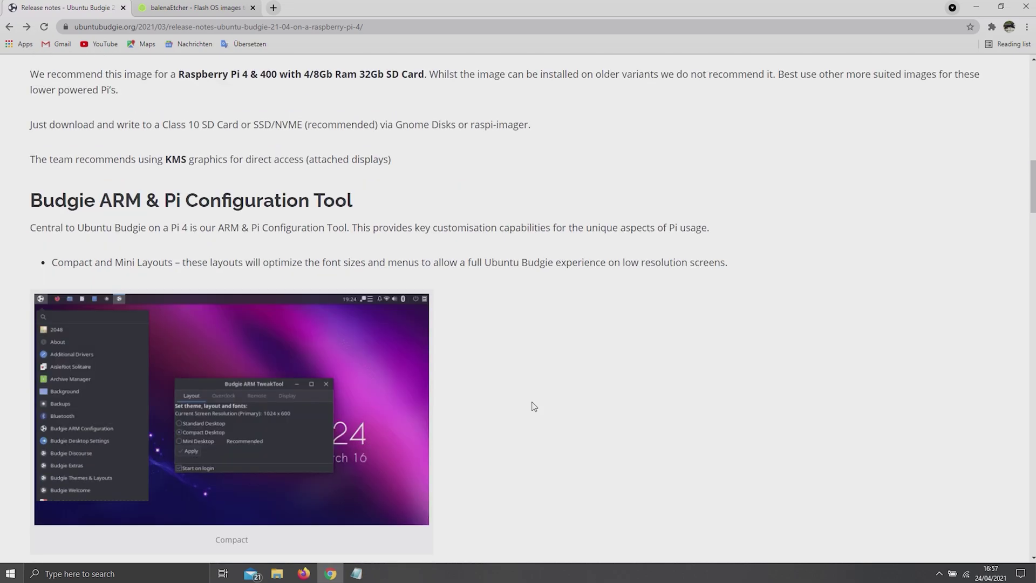
pyautogui.press('Home')
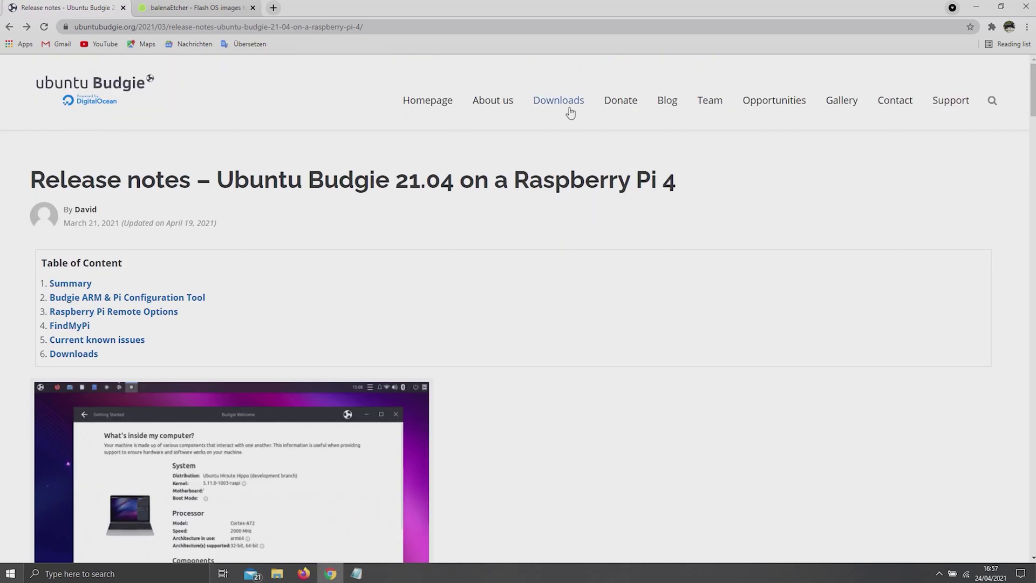
pyautogui.click(569, 109)
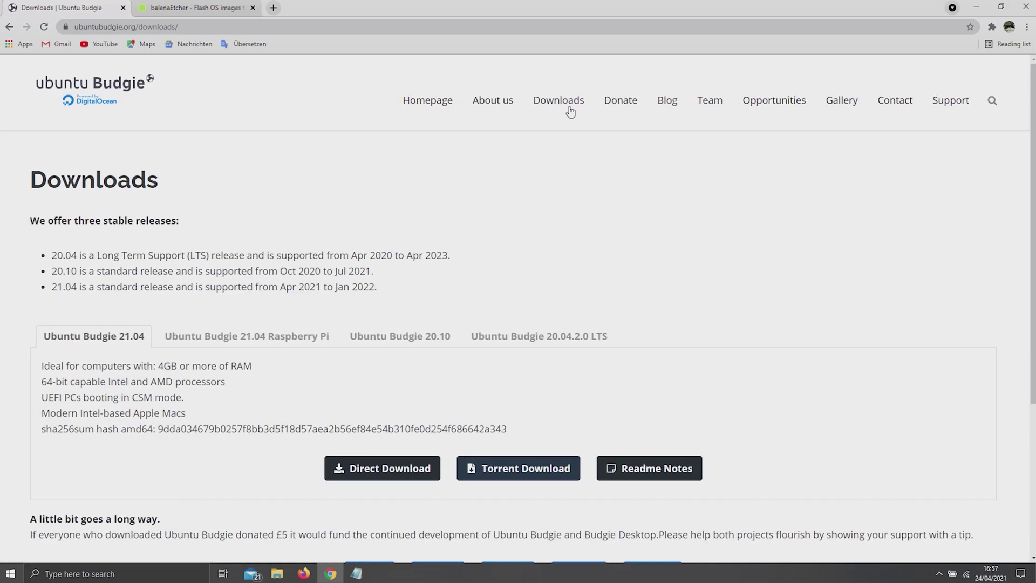
pyautogui.click(331, 337)
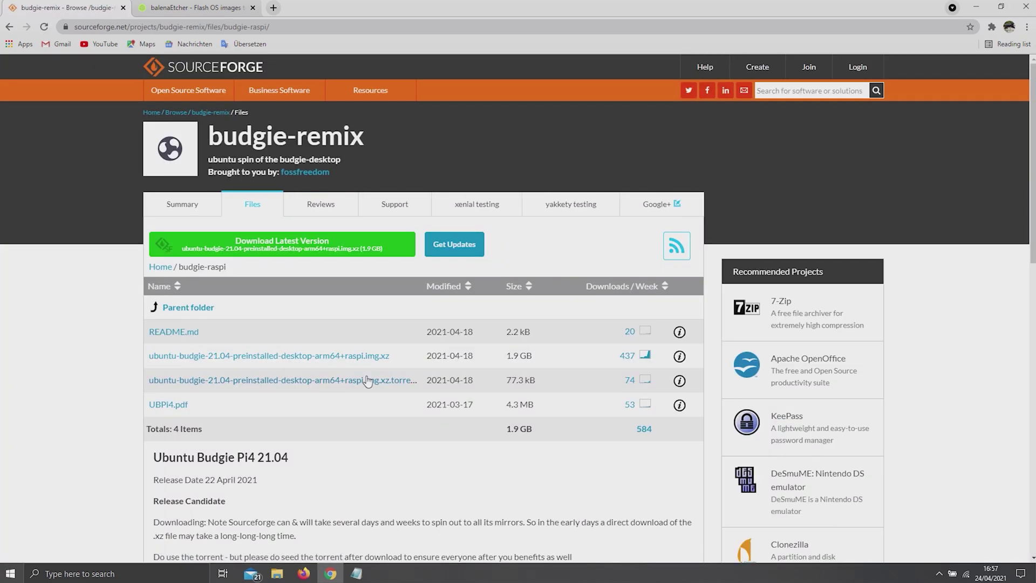
# Download the Raspberry Pi .img.xz image from SourceForge and balenaEtcher for Windows (x86|x64).
pyautogui.click(358, 356)
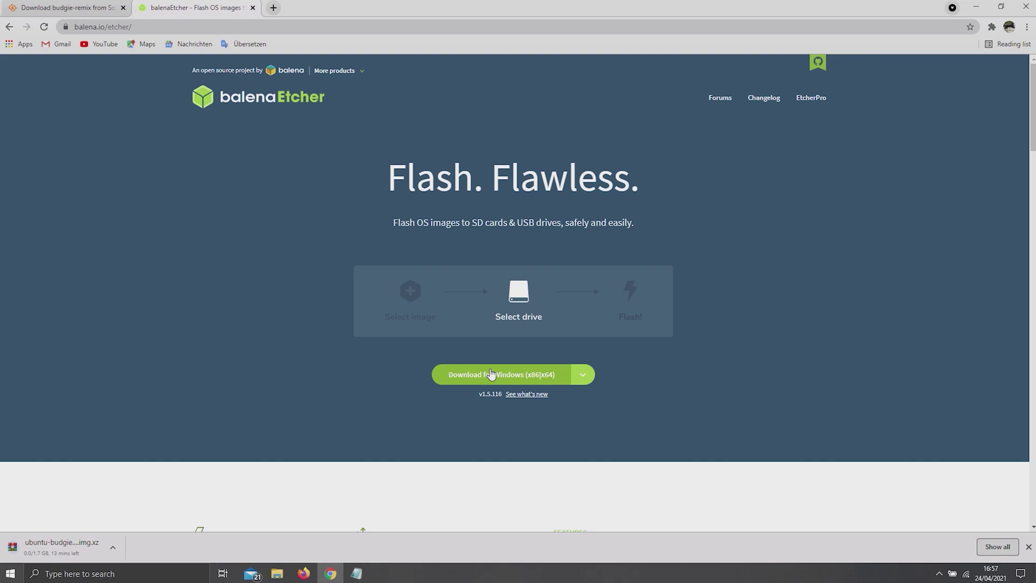
pyautogui.click(492, 378)
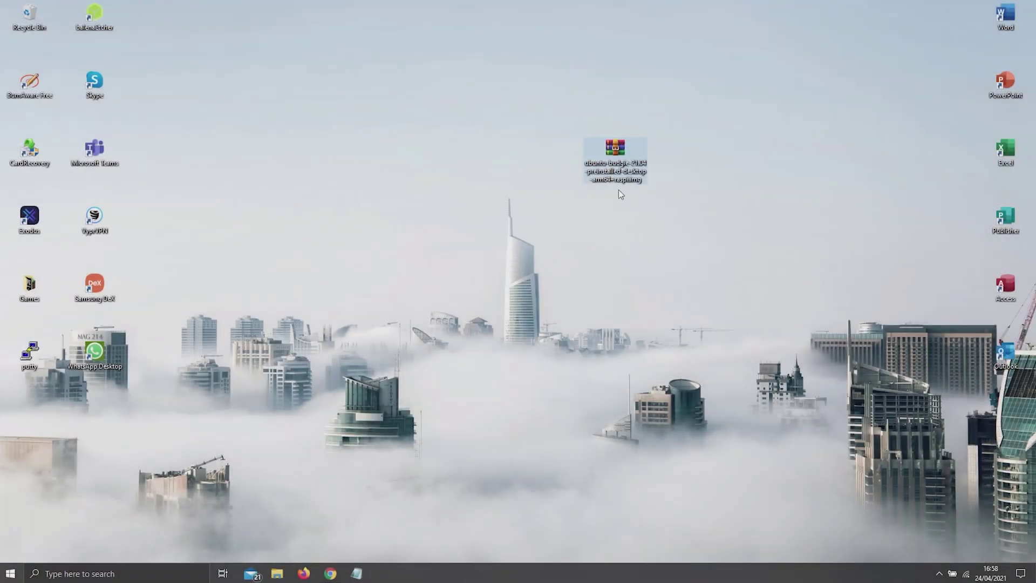
# Launch balenaEtcher and pick the downloaded ubuntu-budgie 21.04 arm64 raspi image to flash.
pyautogui.click(618, 190)
pyautogui.doubleClick(108, 28)
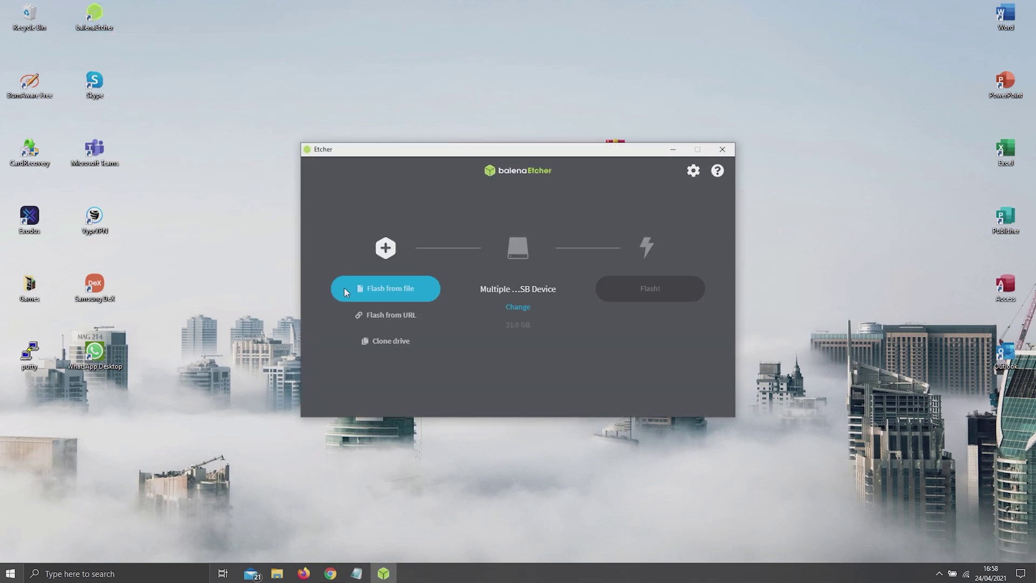
pyautogui.click(346, 296)
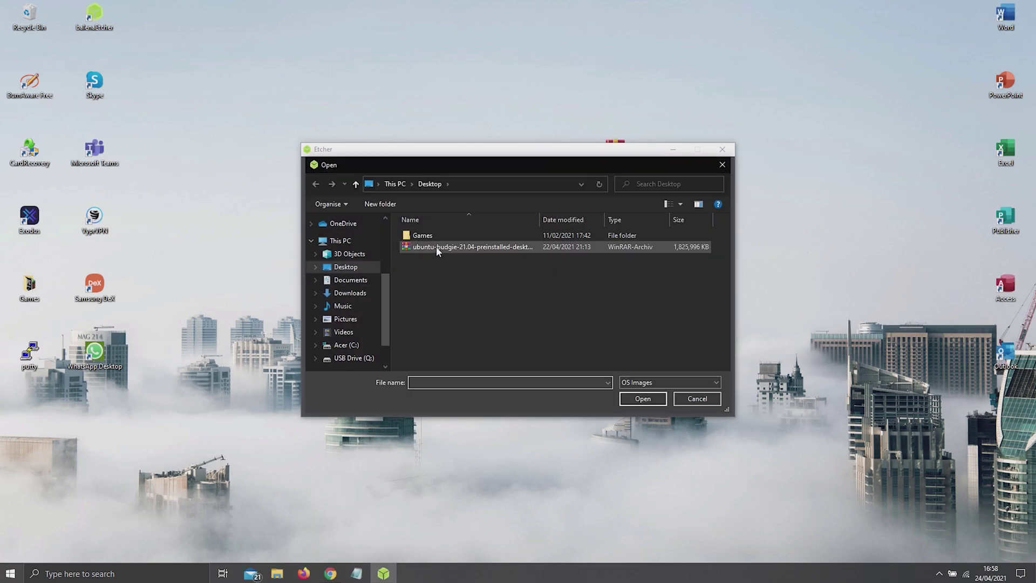
pyautogui.doubleClick(437, 247)
# Target the 31.6 GB Multiple Card Reader USB Device and start flashing with administrator approval.
pyautogui.click(520, 309)
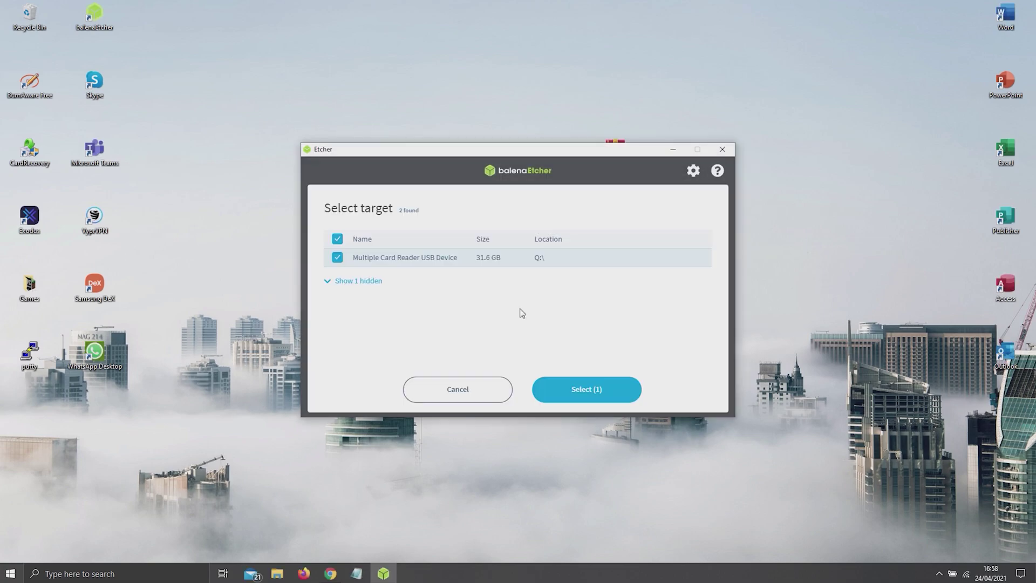
pyautogui.click(569, 380)
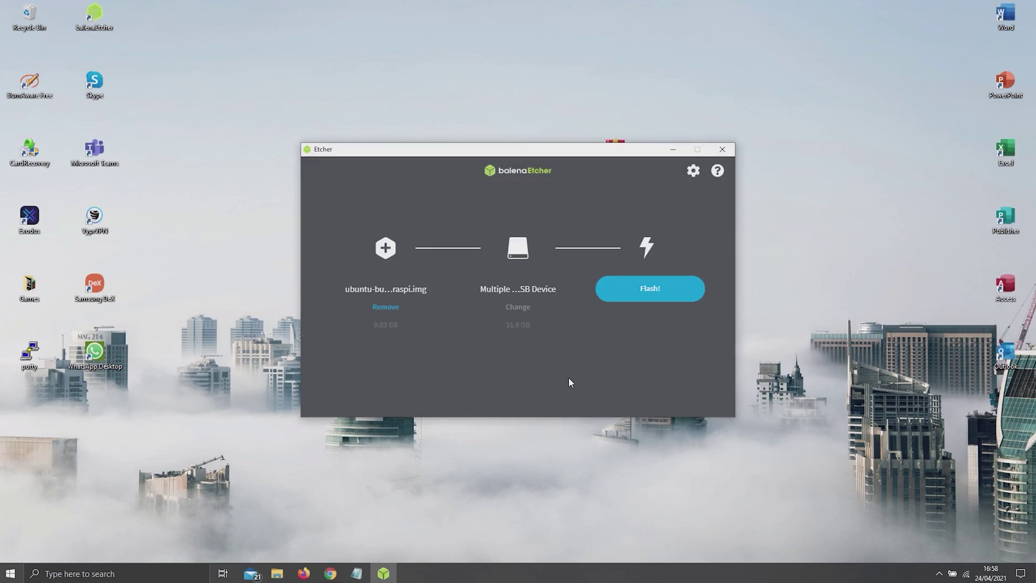
pyautogui.click(655, 288)
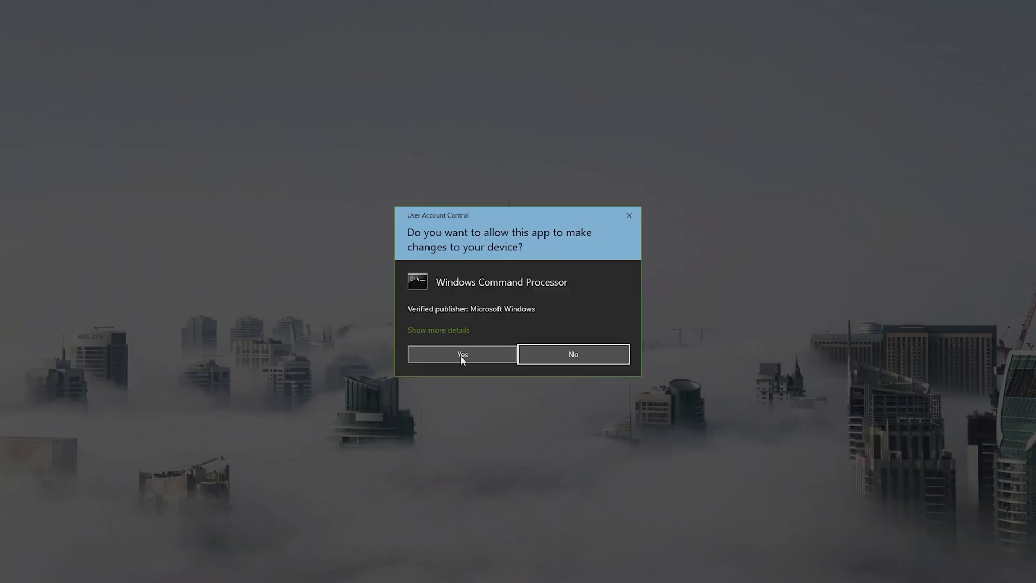
pyautogui.click(461, 354)
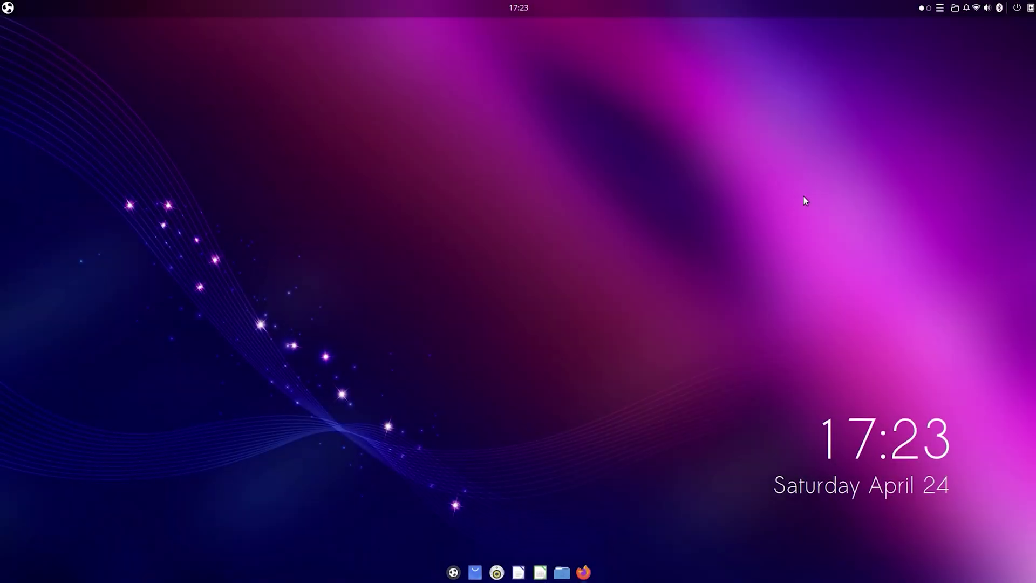
# Launch Budgie Themes & Layouts from the Budgie application menu.
pyautogui.moveTo(804, 197); pyautogui.dragTo(309, 399)
pyautogui.click(13, 6)
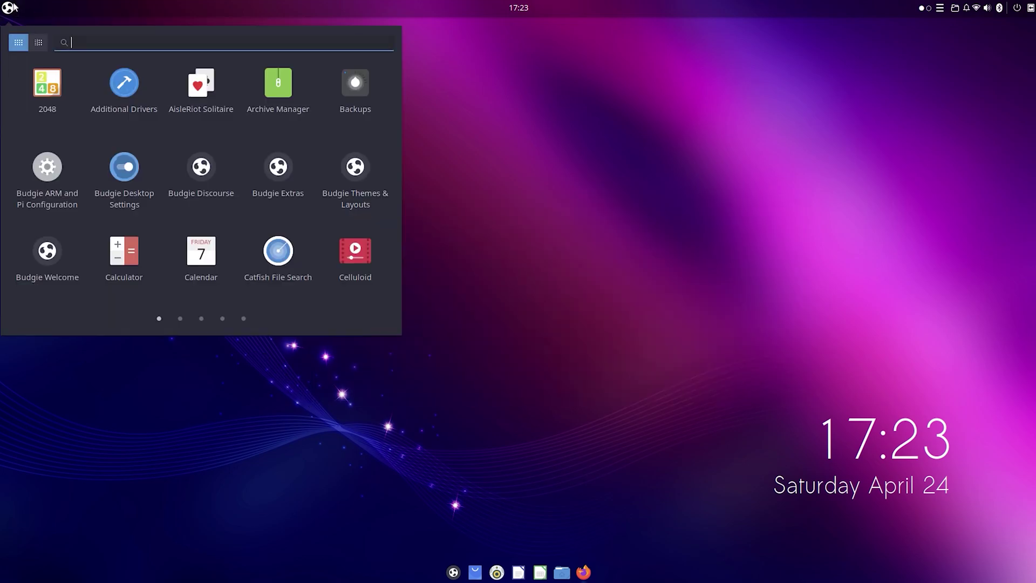
pyautogui.click(351, 162)
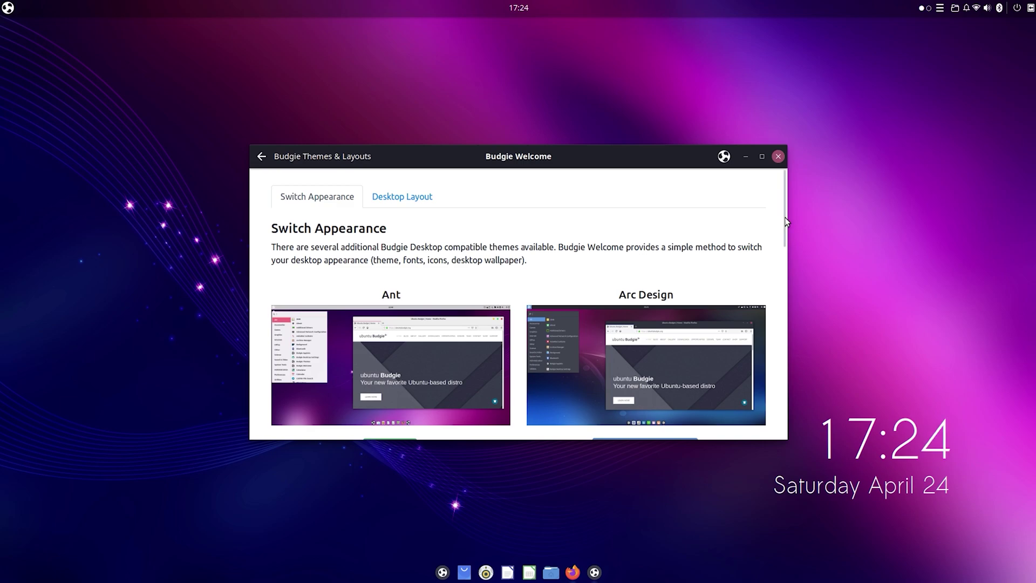
# Apply the Arc Design makeover, then browse Desktop Layout options down to The One and Cupertino.
pyautogui.moveTo(786, 222); pyautogui.dragTo(784, 247)
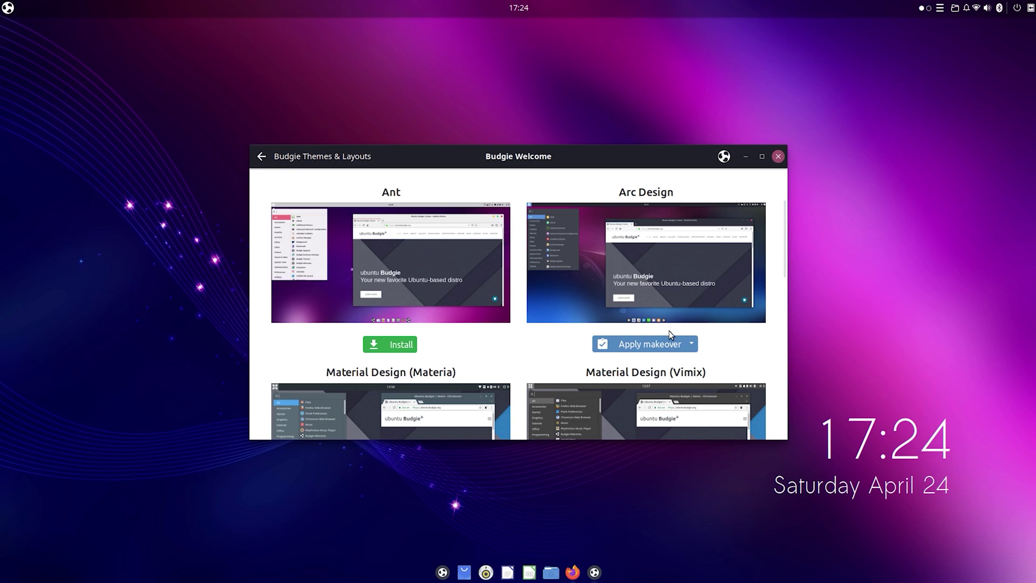
pyautogui.click(663, 345)
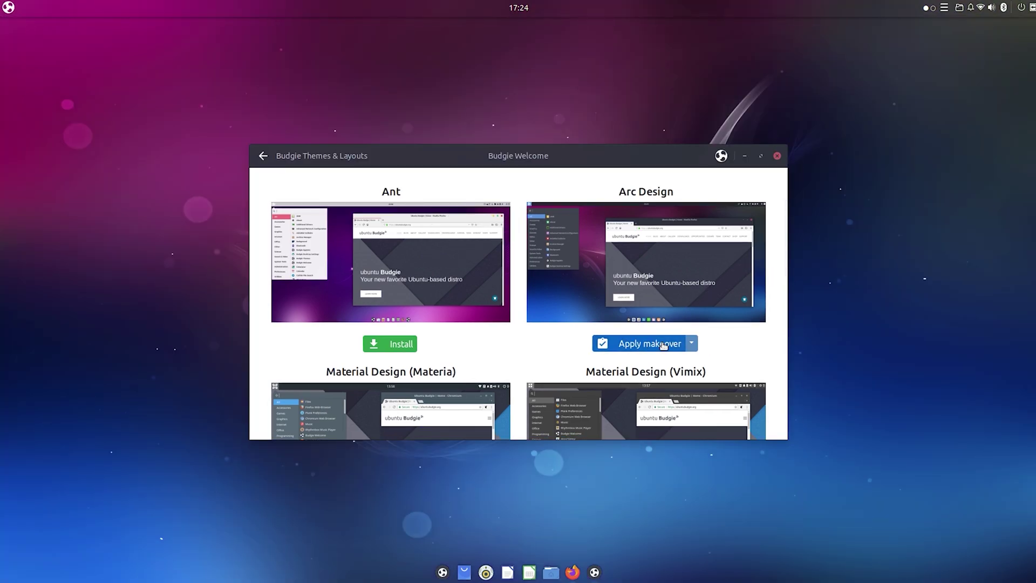
pyautogui.scroll(3, 663, 345)
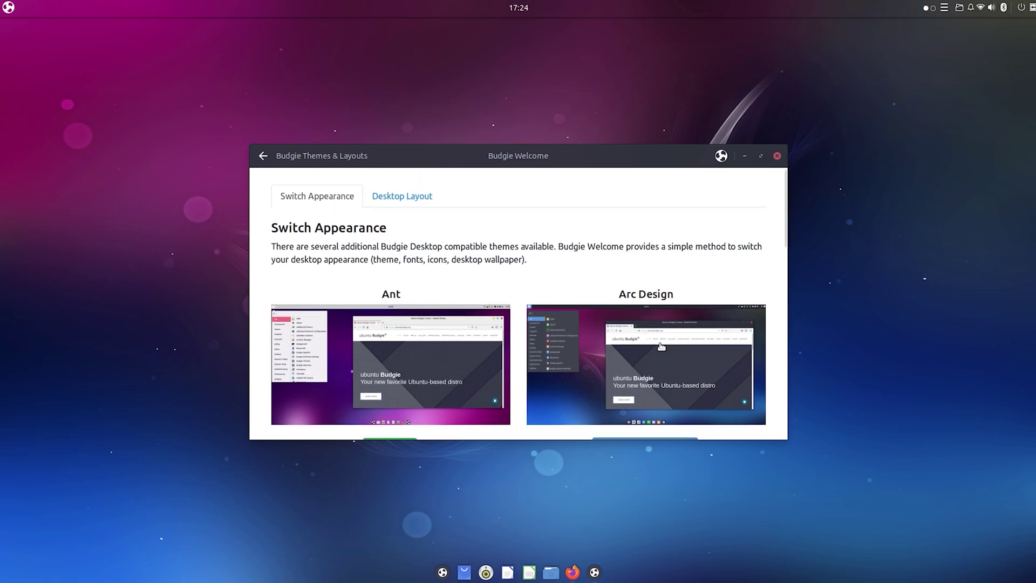
pyautogui.click(417, 195)
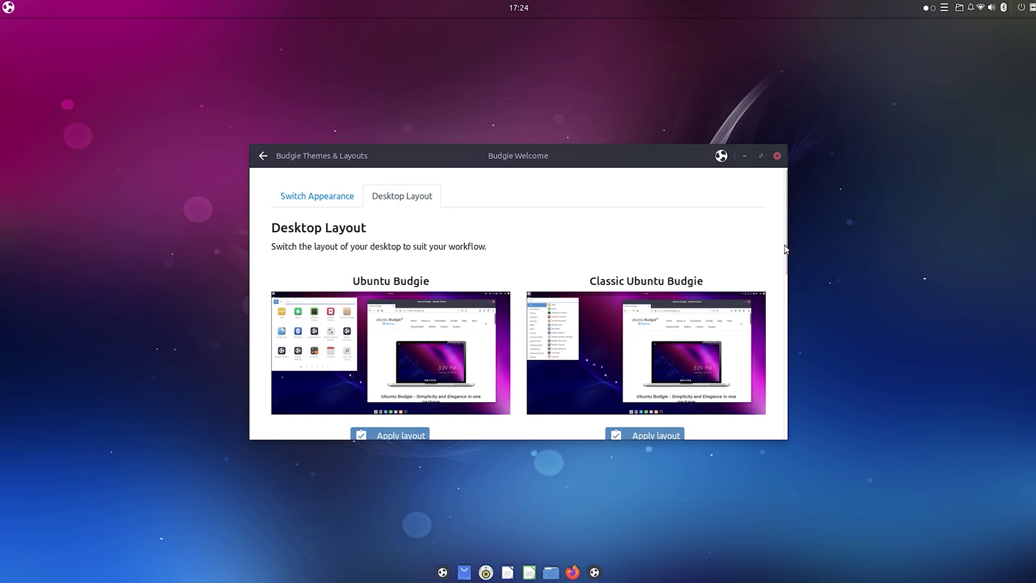
pyautogui.scroll(-1, 787, 253)
pyautogui.moveTo(787, 253); pyautogui.dragTo(784, 416)
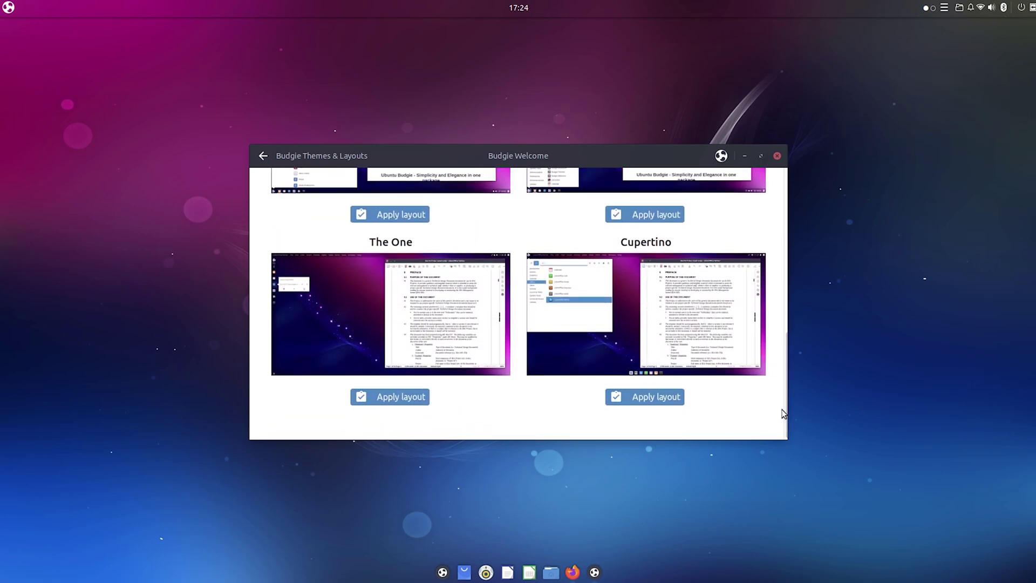
# Close Budgie Welcome and bring up Firefox showing the Tech Horizon YouTube channel.
pyautogui.click(777, 156)
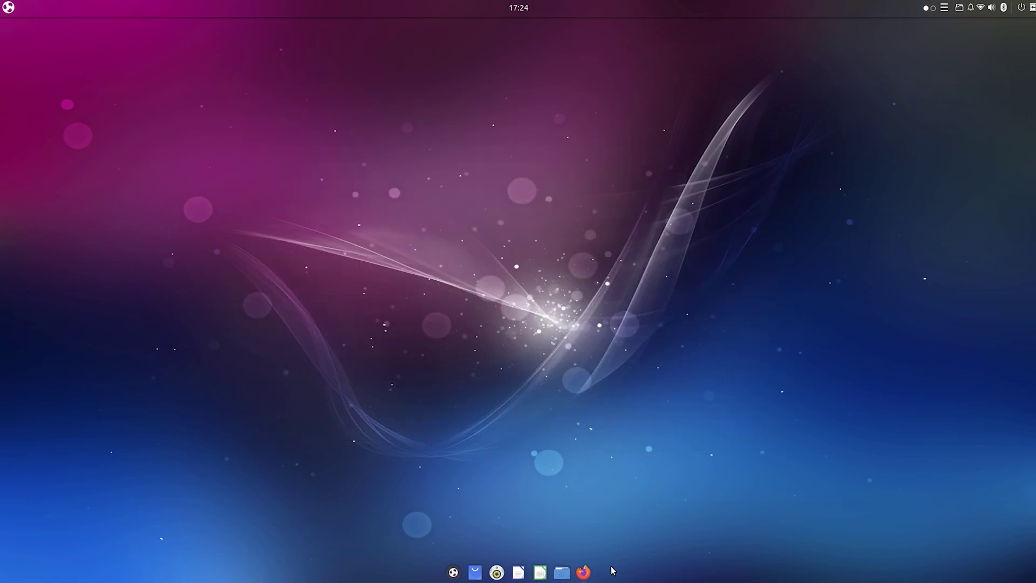
pyautogui.click(583, 573)
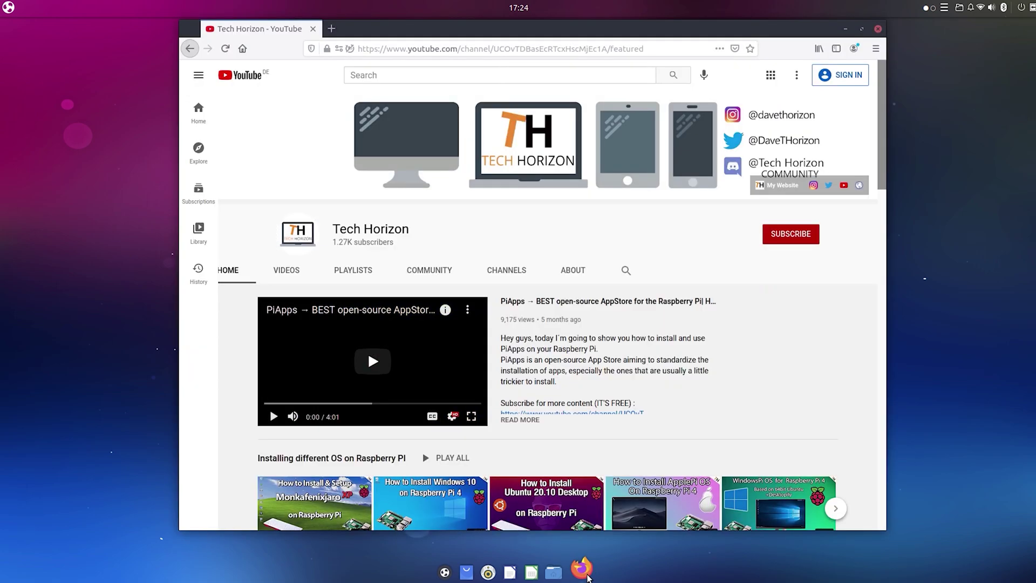